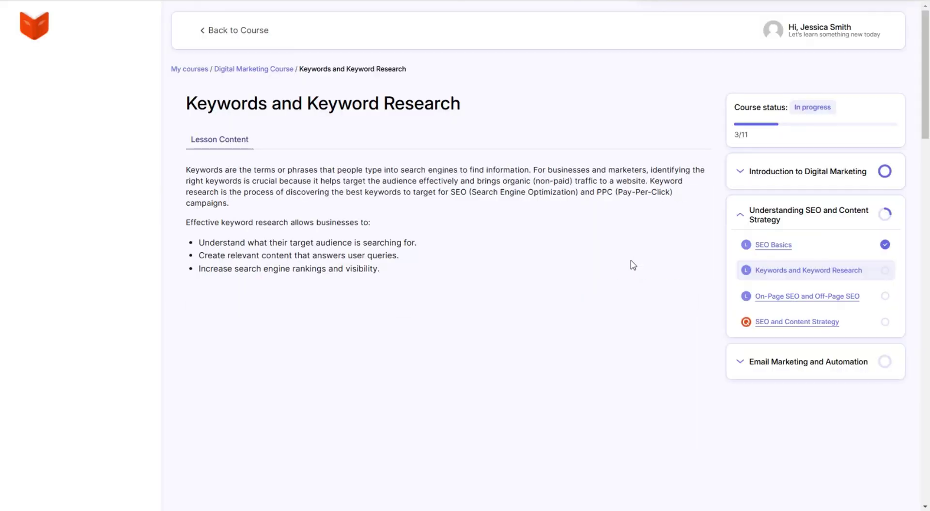
Mark the Keywords and Keyword Research lesson complete and scroll through the On-Page SEO lesson
scroll(504, 153, down, 20)
click(471, 471)
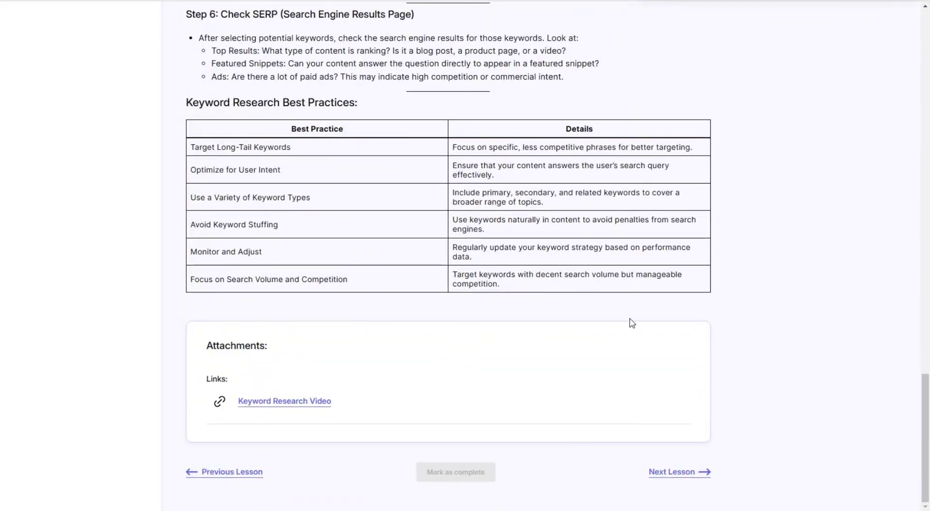
scroll(484, 203, down, 6)
scroll(536, 218, down, 15)
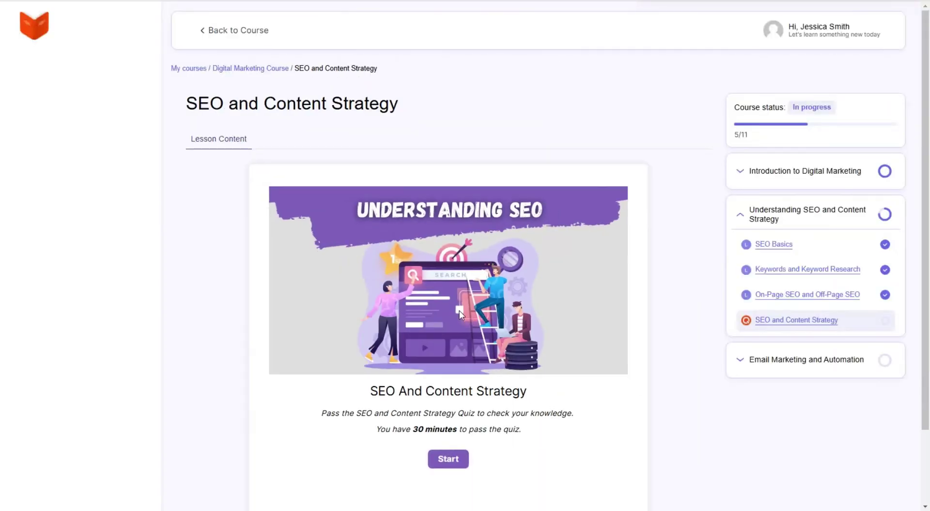
Start the SEO and Content Strategy quiz with the learner's name and e-mail address
scroll(515, 361, down, 2)
click(446, 372)
click(406, 259)
text(Jessica)
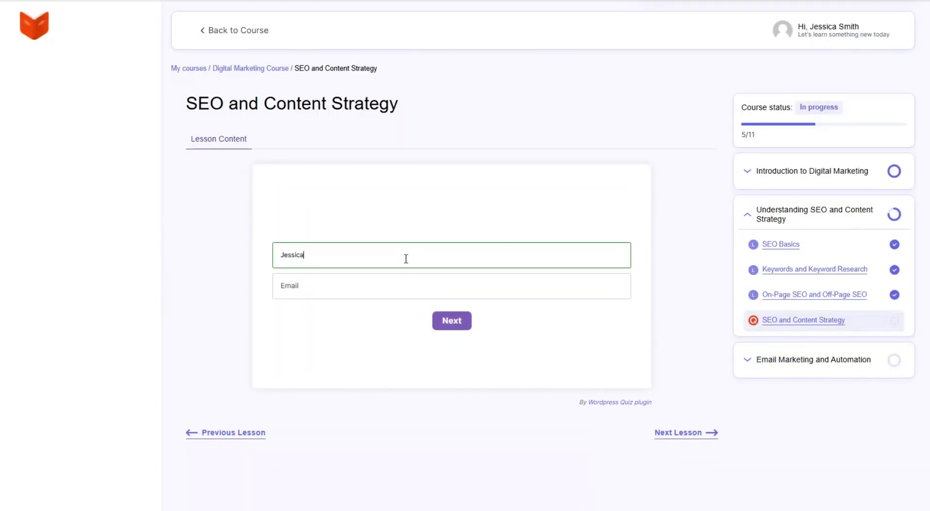
click(396, 294)
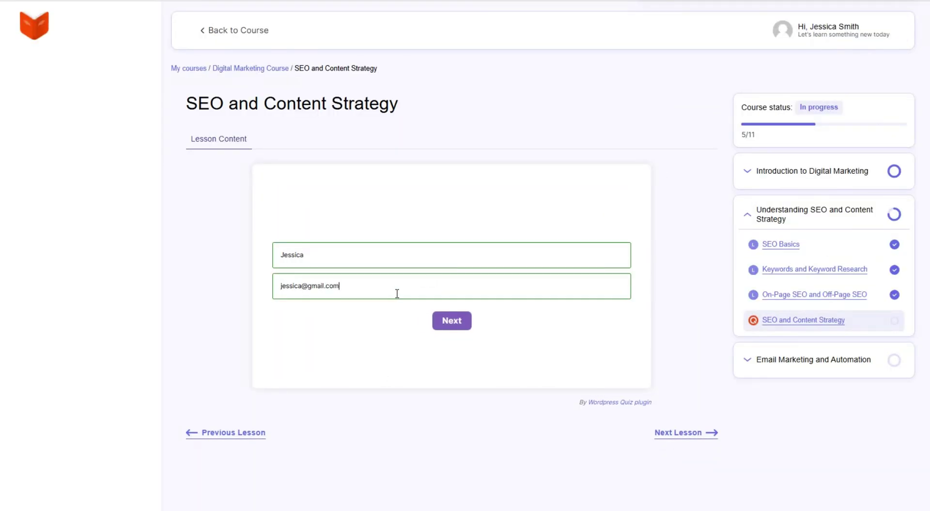
click(458, 321)
Answer quiz questions 1 through 5, picking the third answer each time
click(451, 319)
click(461, 353)
click(439, 323)
click(507, 369)
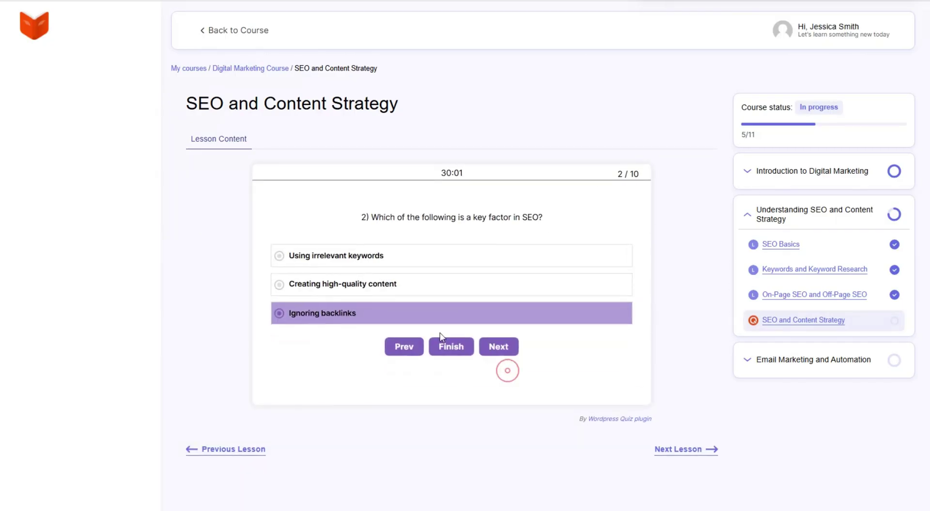
click(440, 322)
click(508, 362)
click(426, 315)
click(491, 347)
click(421, 319)
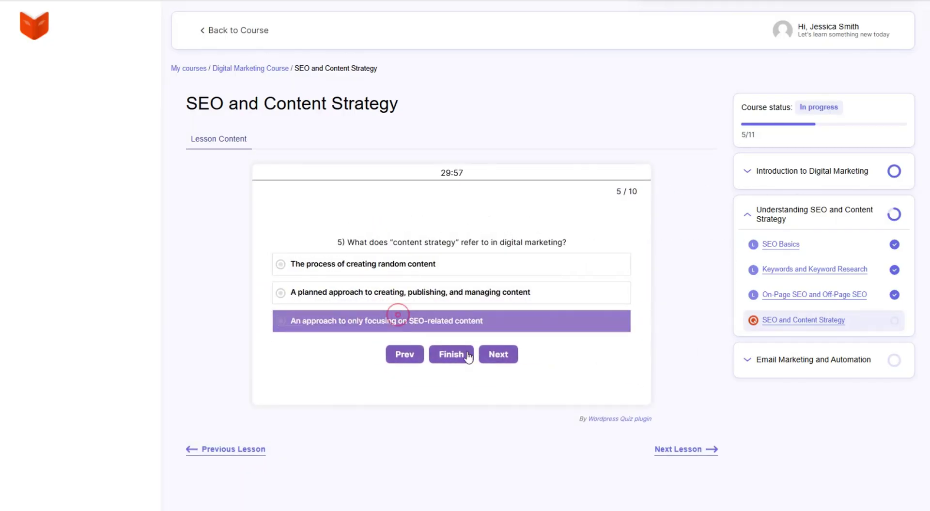
click(499, 353)
Answer questions 6–10 with the third option, submit, review the 20% result, then continue to Building an Email List
click(428, 320)
click(495, 355)
click(405, 329)
click(498, 362)
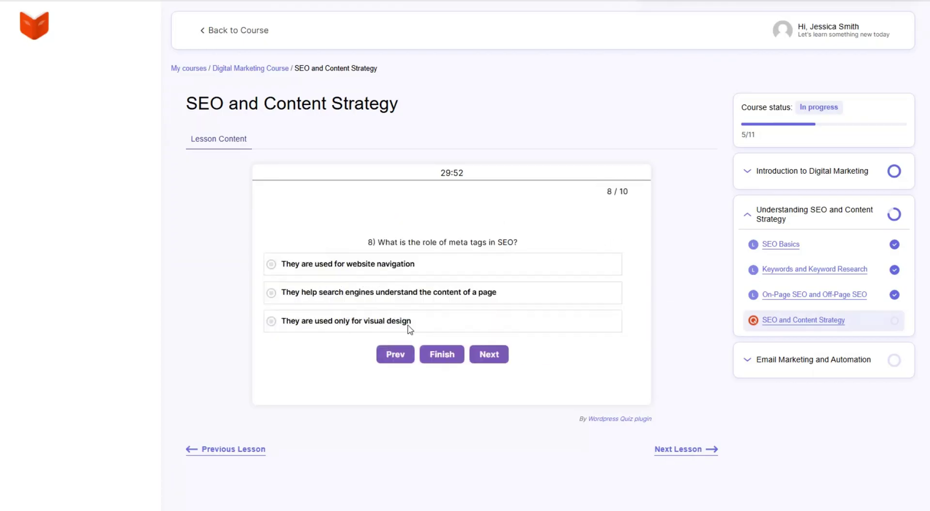
click(409, 322)
click(490, 353)
click(426, 304)
click(498, 336)
click(447, 316)
click(474, 354)
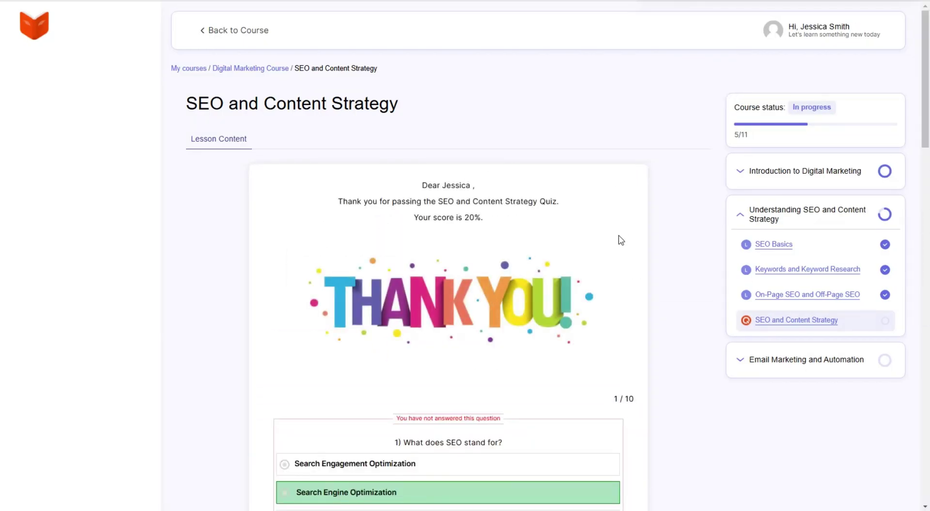
scroll(618, 240, down, 20)
click(683, 474)
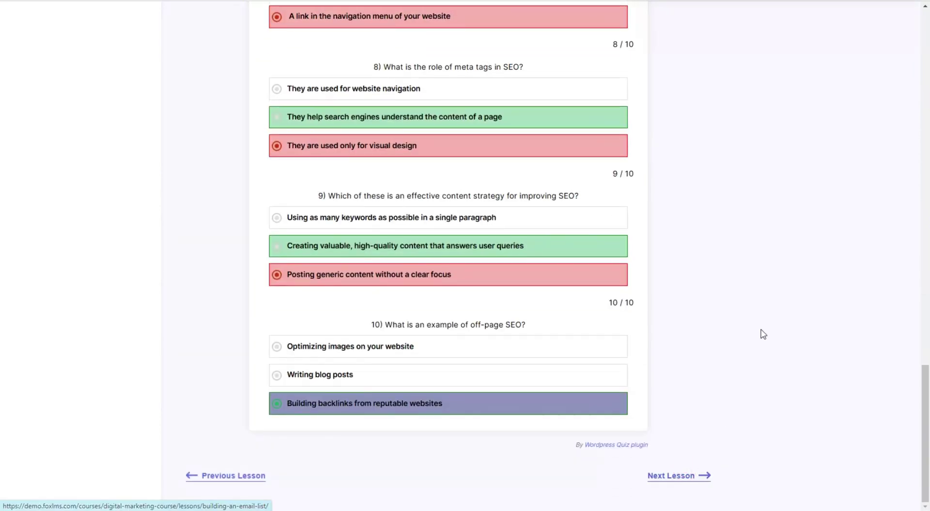
Mark Building an Email List, Crafting Effective Email Campaigns, Segmentation and Personalization, and Email Marketing Tools complete
scroll(474, 224, down, 20)
scroll(477, 230, down, 1)
click(455, 490)
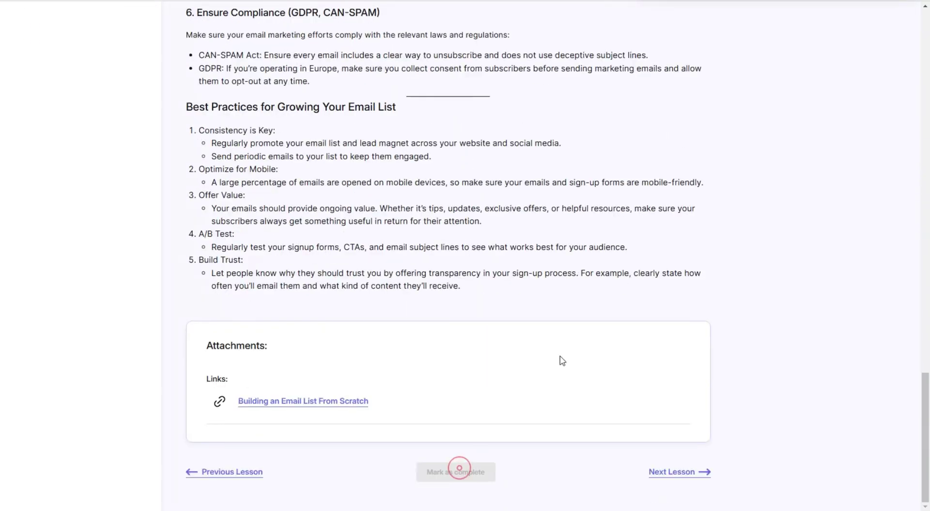
scroll(412, 238, down, 9)
scroll(411, 239, down, 20)
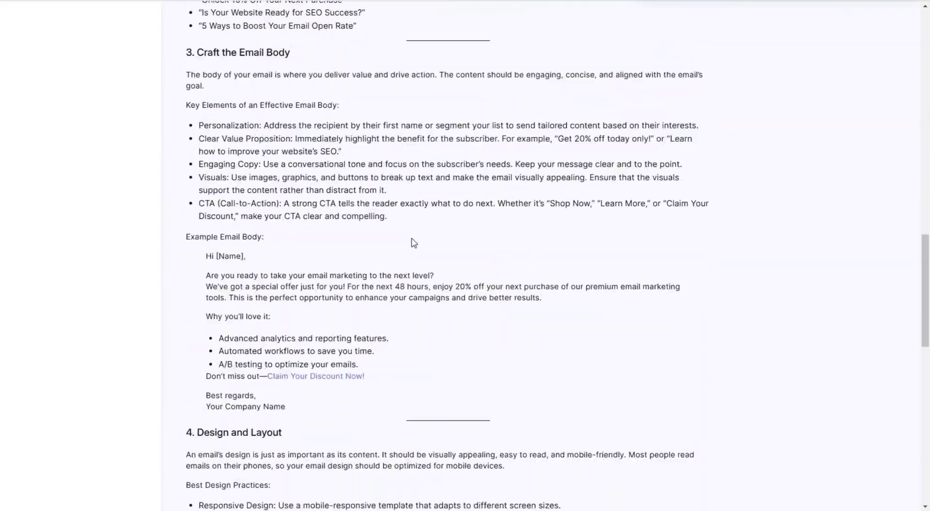
click(436, 472)
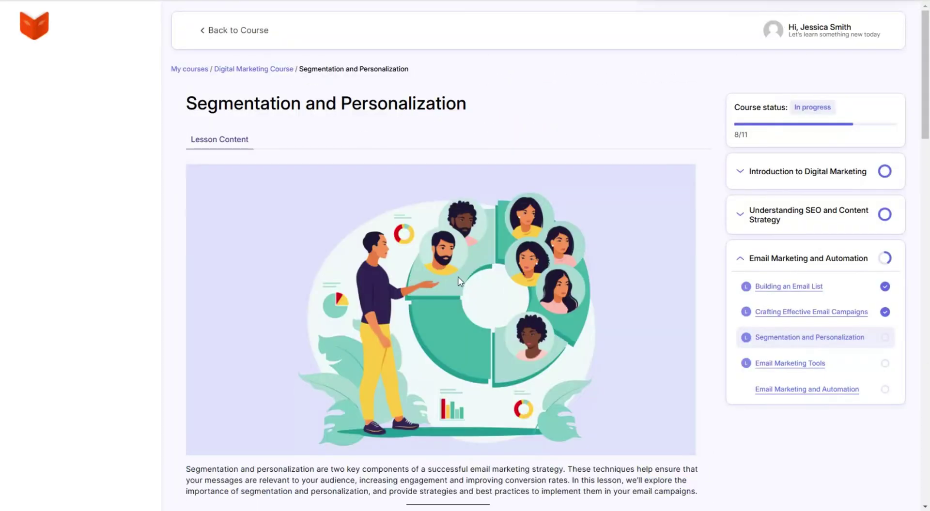
scroll(498, 223, down, 20)
click(475, 470)
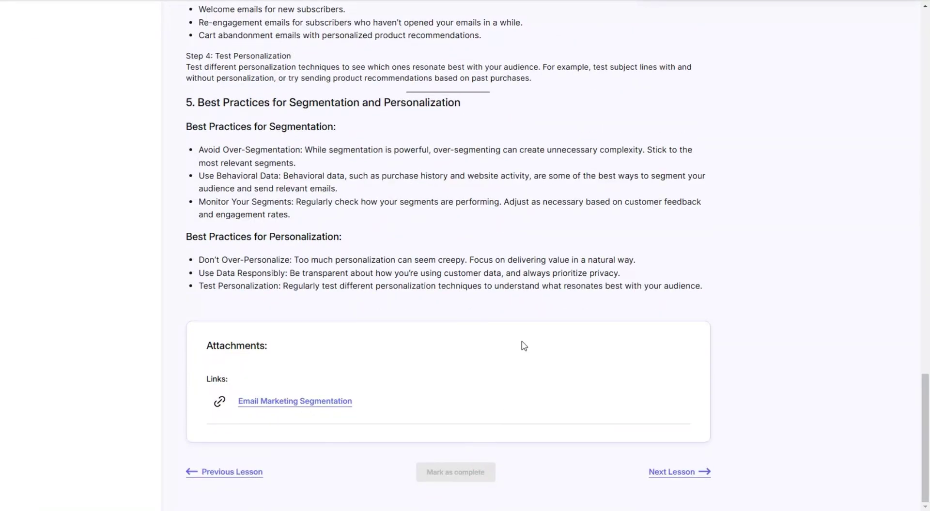
scroll(398, 207, down, 10)
scroll(398, 207, down, 15)
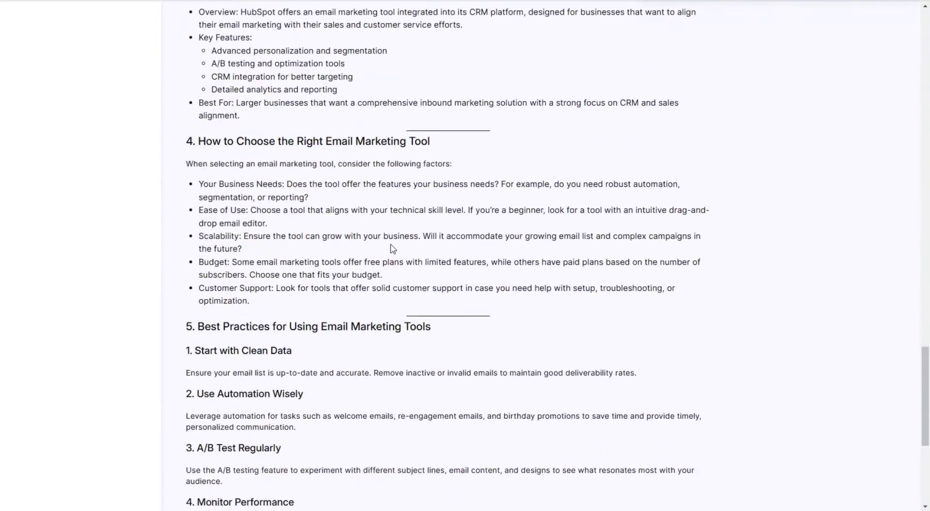
click(467, 477)
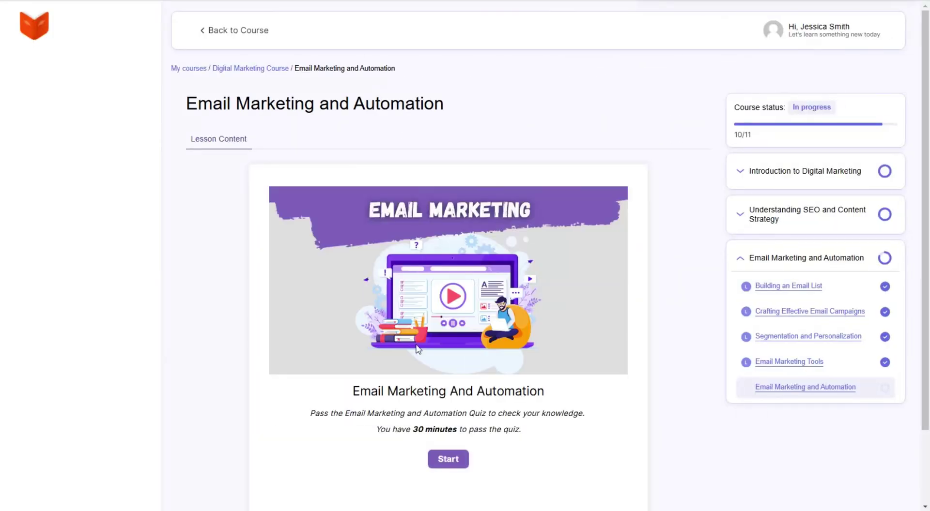
Start the Email Marketing and Automation quiz with the learner's name and e-mail address
scroll(446, 339, down, 2)
click(446, 370)
click(380, 262)
text(Jessica)
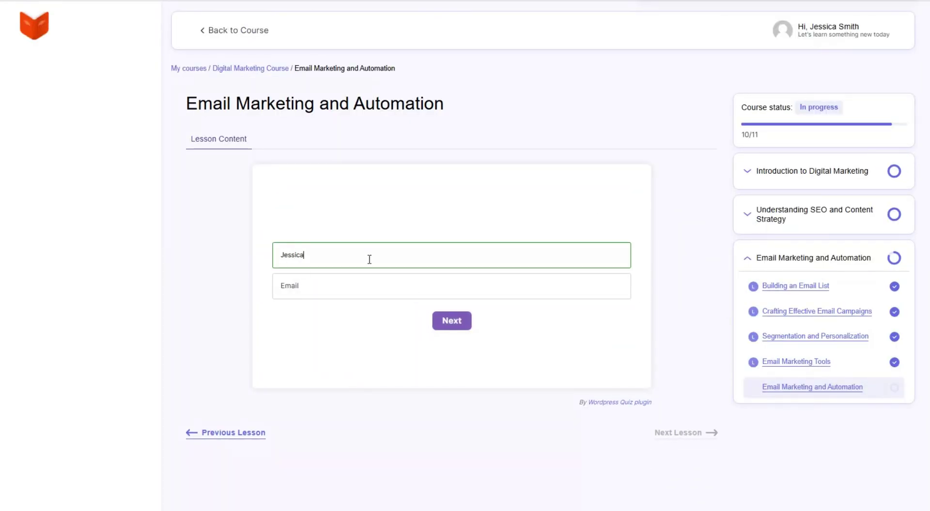
click(366, 284)
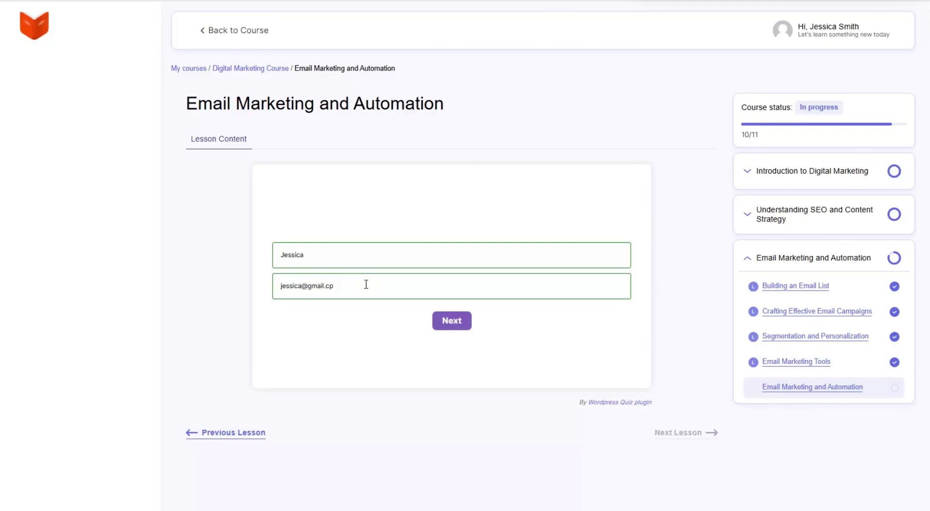
click(451, 321)
Answer the first questions, dismiss the early-finish prompt, and choose Open rate on question 4
click(451, 319)
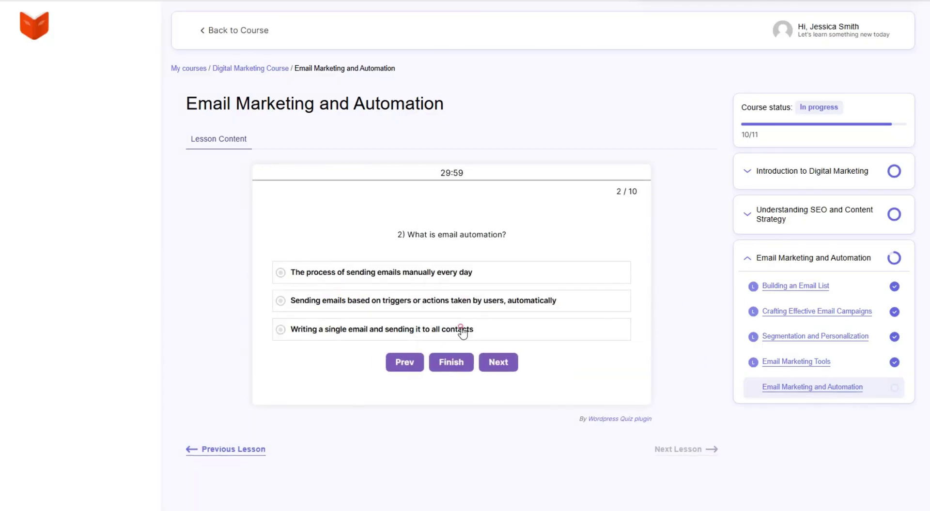
click(465, 327)
click(405, 297)
click(438, 355)
click(560, 57)
click(489, 321)
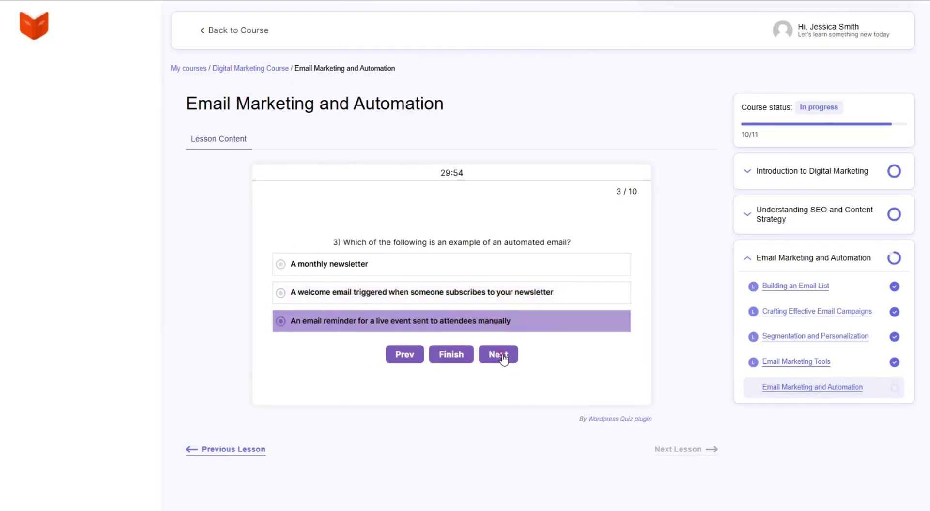
click(498, 355)
click(456, 306)
click(496, 367)
Answer questions 5–10 with the third option, submit for a 10% score, and open the completion certificate
click(490, 353)
click(421, 321)
click(497, 353)
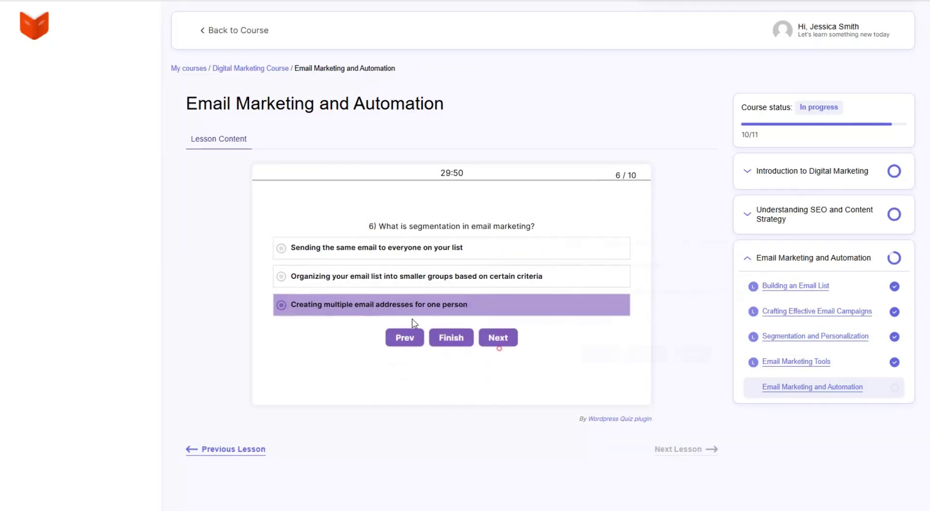
click(426, 321)
click(489, 353)
click(431, 324)
click(488, 350)
click(412, 326)
click(486, 347)
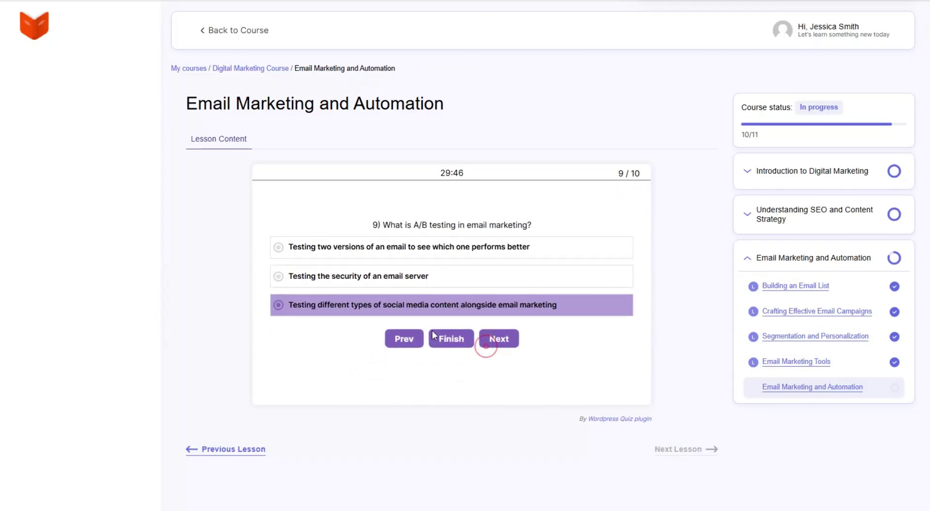
click(429, 324)
click(467, 352)
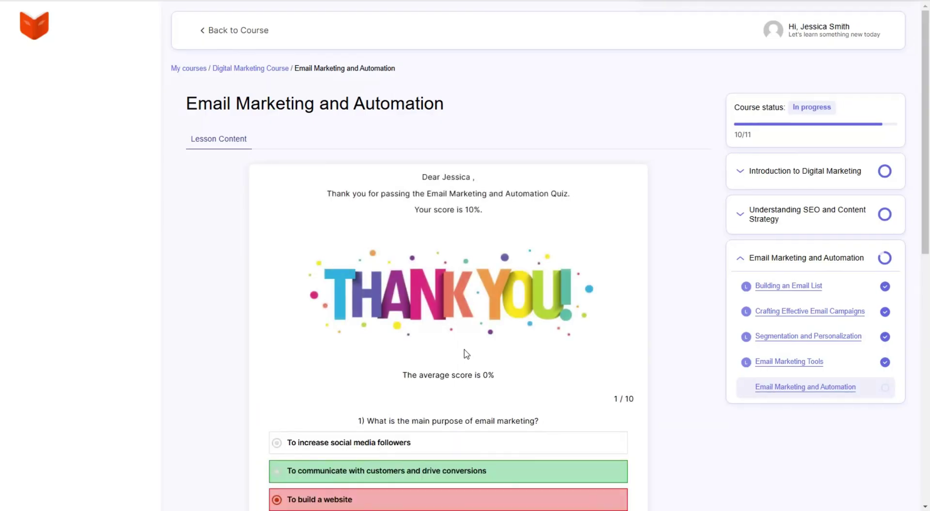
scroll(577, 285, down, 20)
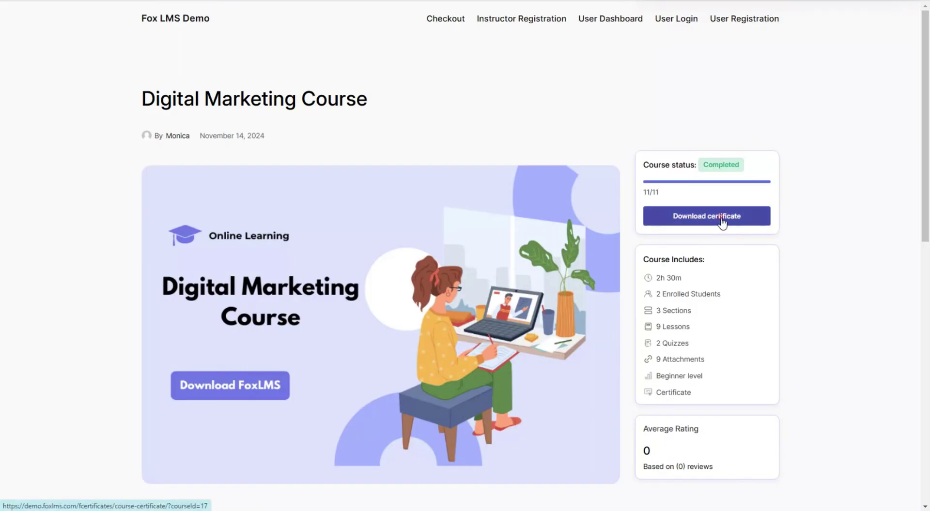
click(722, 216)
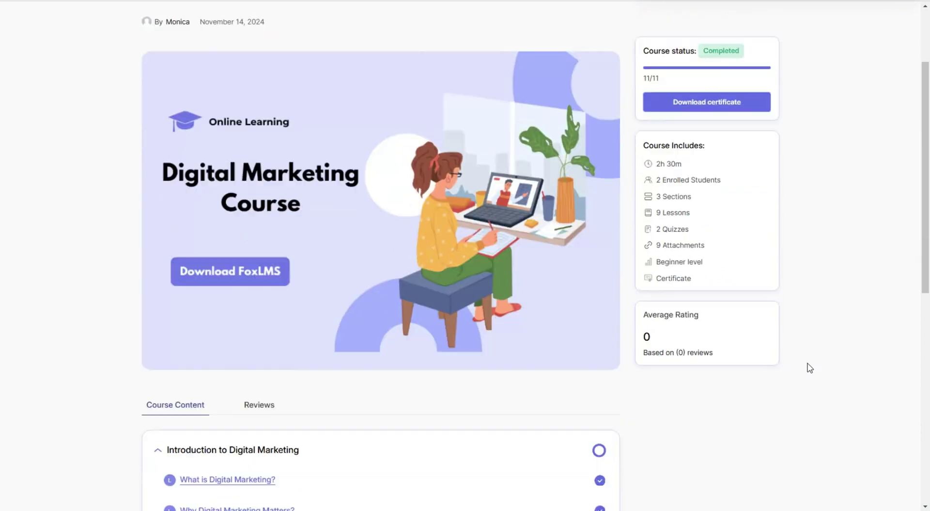
Post a five-star 'Great LMS' review on the course and check its 5.0 rating summary
scroll(320, 332, down, 3)
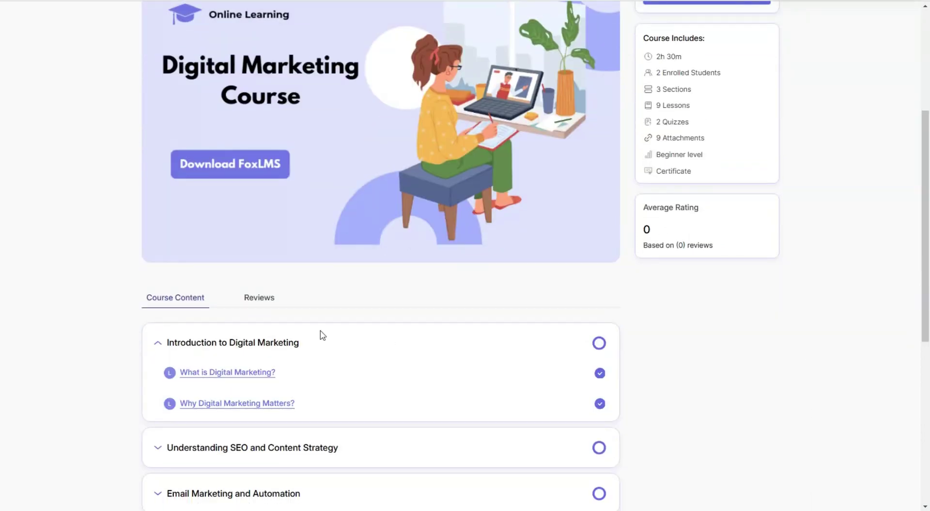
click(265, 304)
scroll(546, 293, down, 6)
click(460, 317)
text(Great)
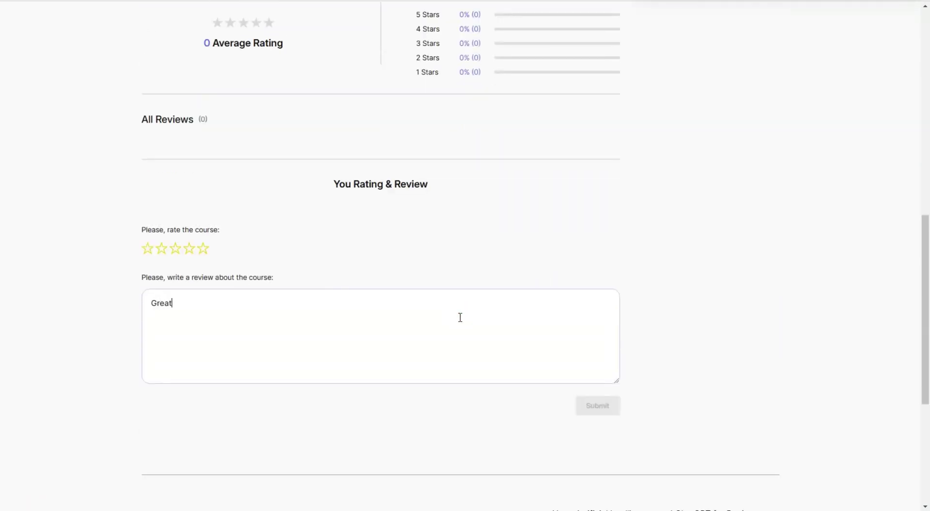
text( LMS Tool!)
click(203, 249)
click(581, 404)
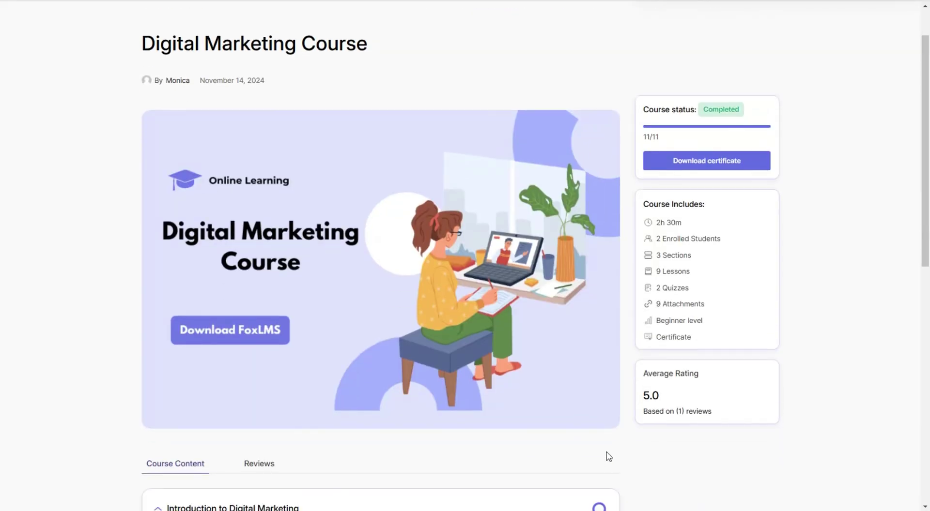
scroll(306, 407, down, 2)
click(271, 354)
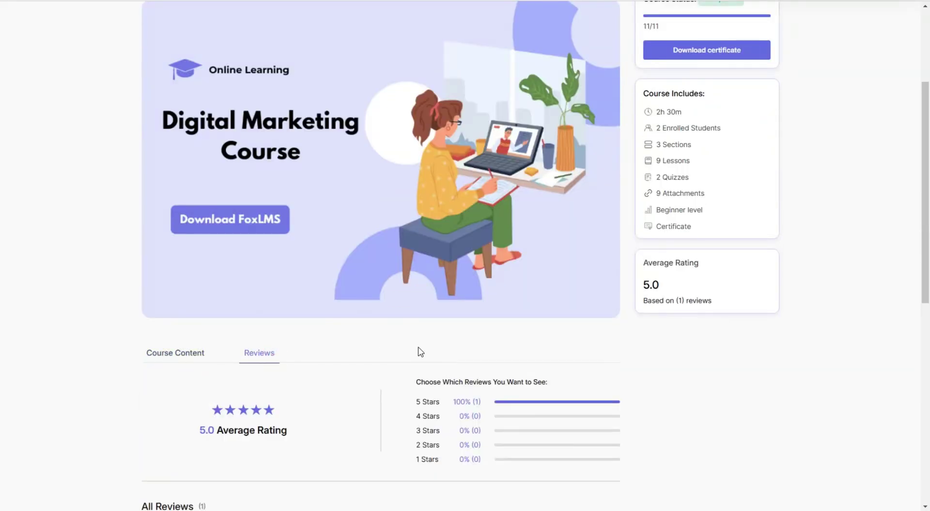
scroll(419, 352, down, 4)
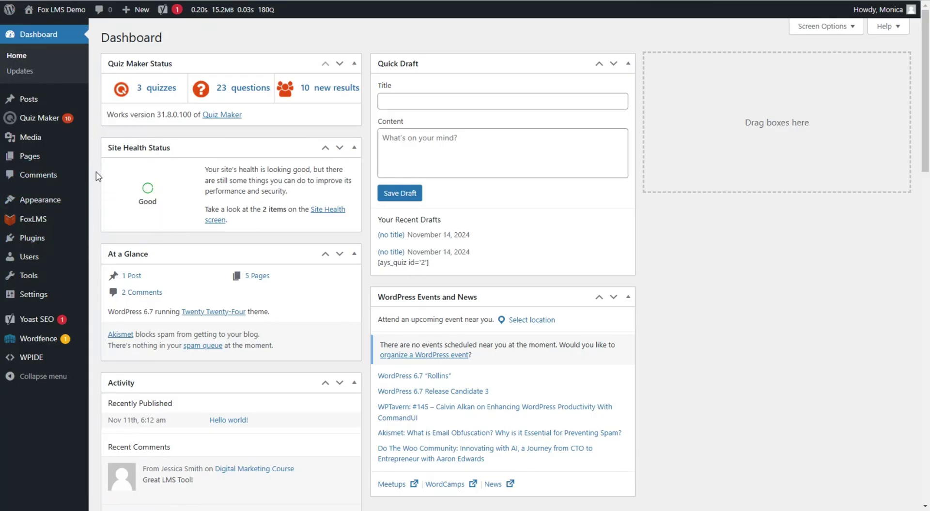
Open the FoxLMS Courses list and choose the Digital Marketing Course for editing
click(57, 224)
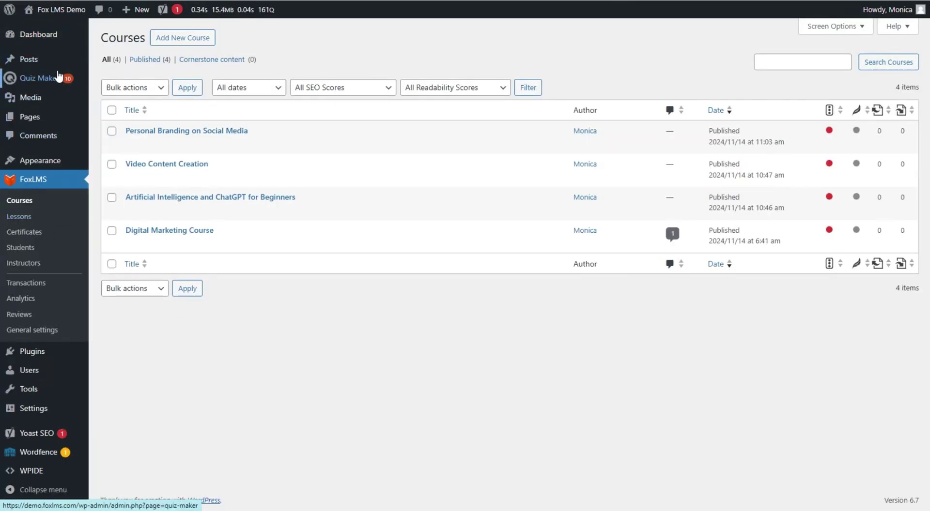
mouse_move(58, 77)
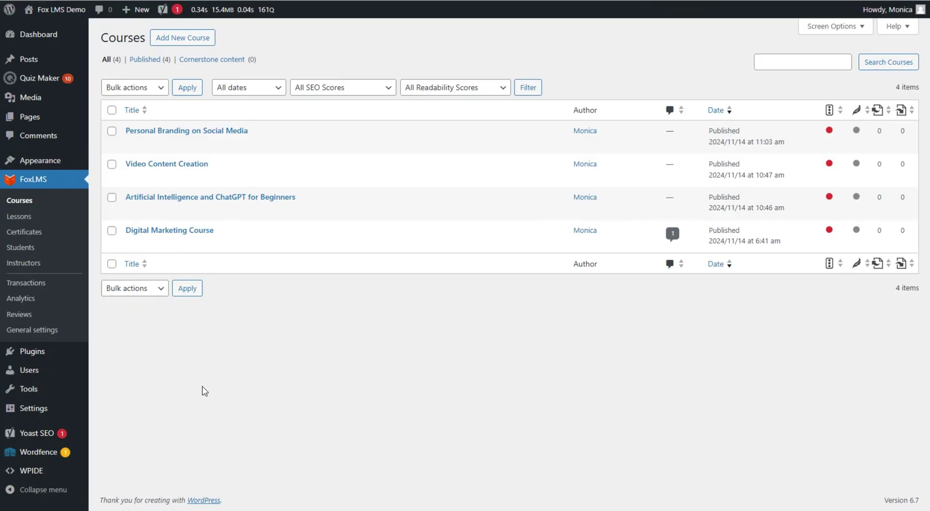
click(183, 41)
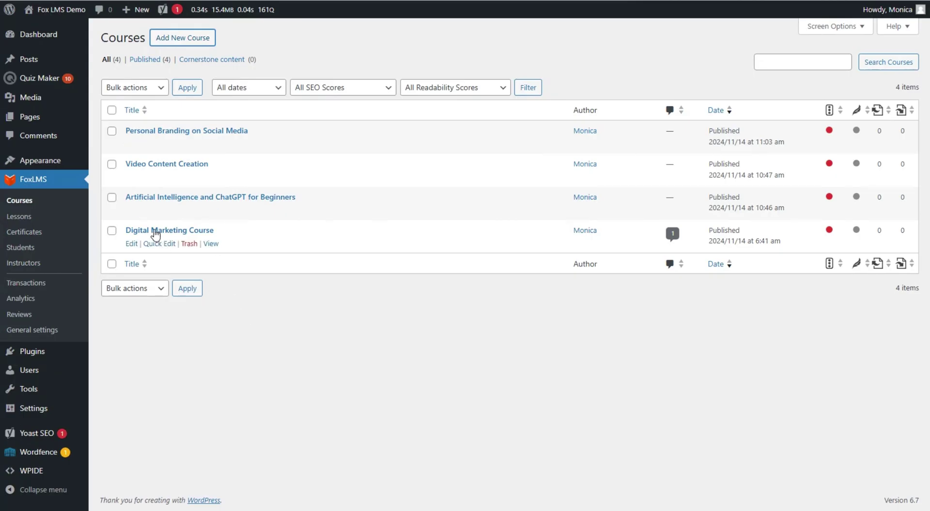
click(132, 244)
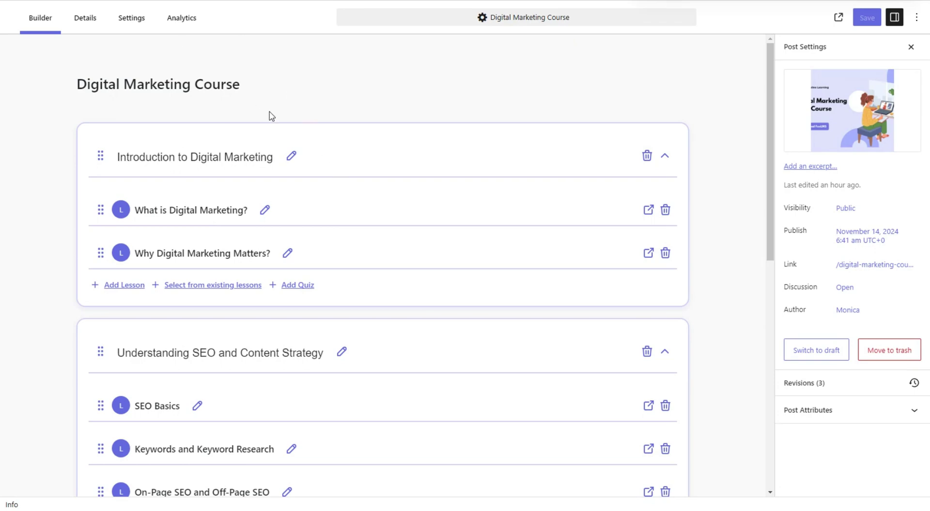
Scroll through the Digital Marketing Course builder's three sections, lessons and quizzes
scroll(272, 116, down, 8)
scroll(289, 270, up, 6)
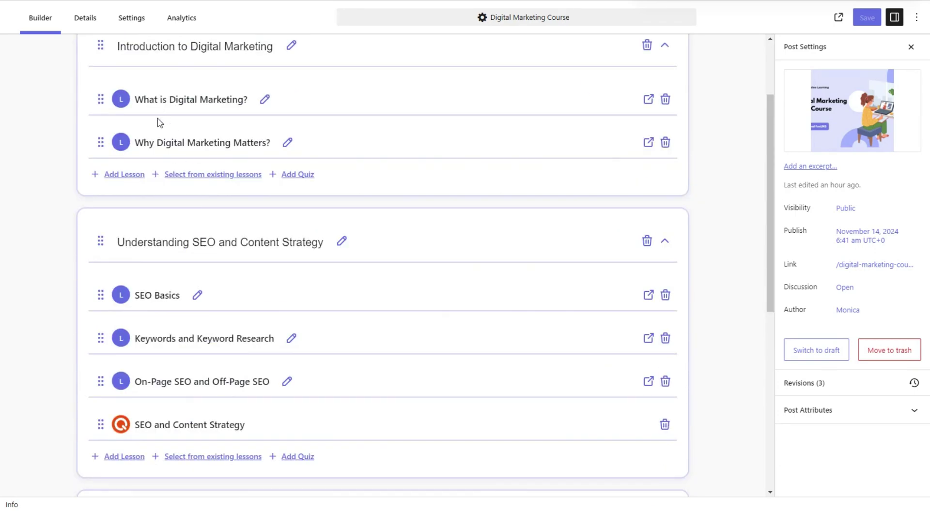
scroll(161, 140, up, 3)
scroll(257, 170, down, 3)
scroll(238, 227, down, 2)
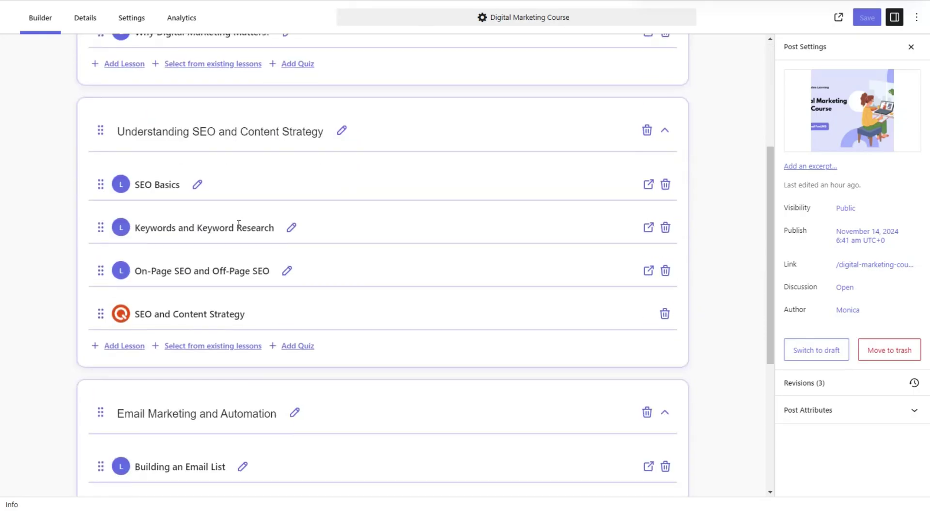
scroll(238, 225, down, 2)
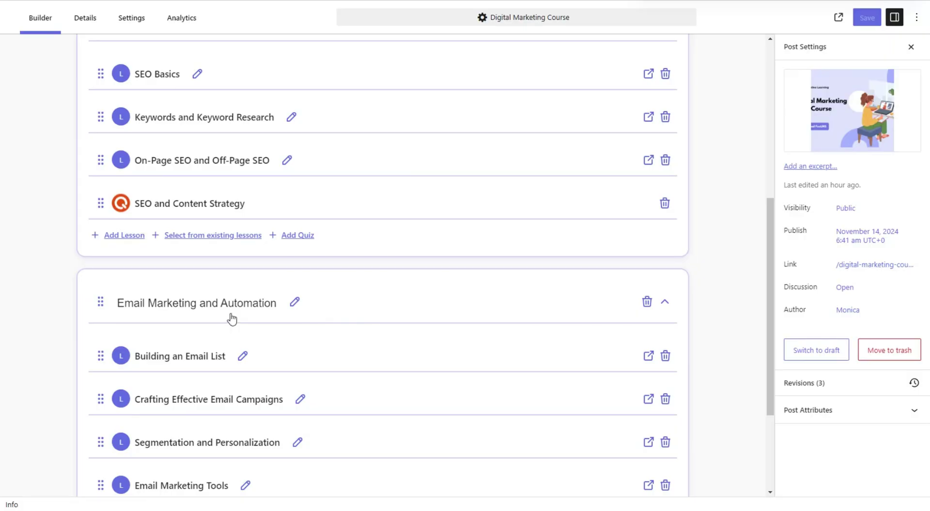
scroll(230, 271, up, 7)
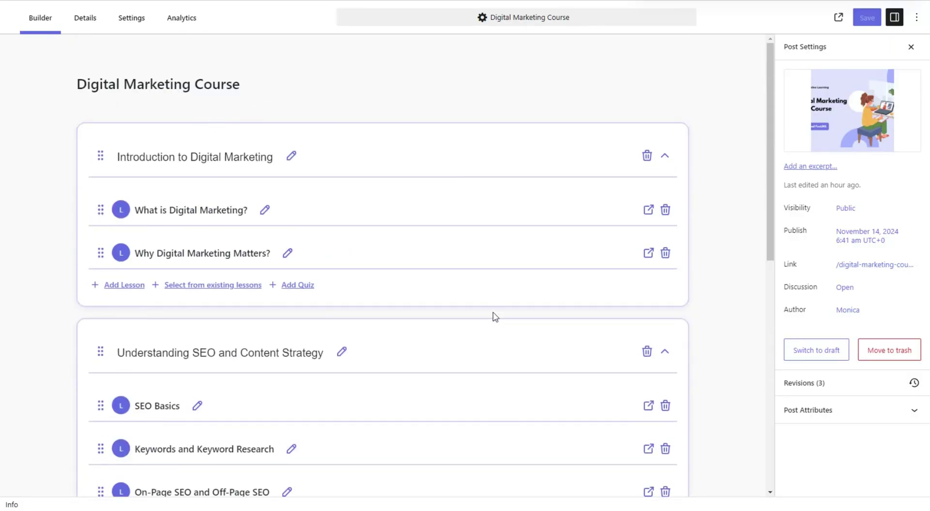
scroll(298, 223, down, 3)
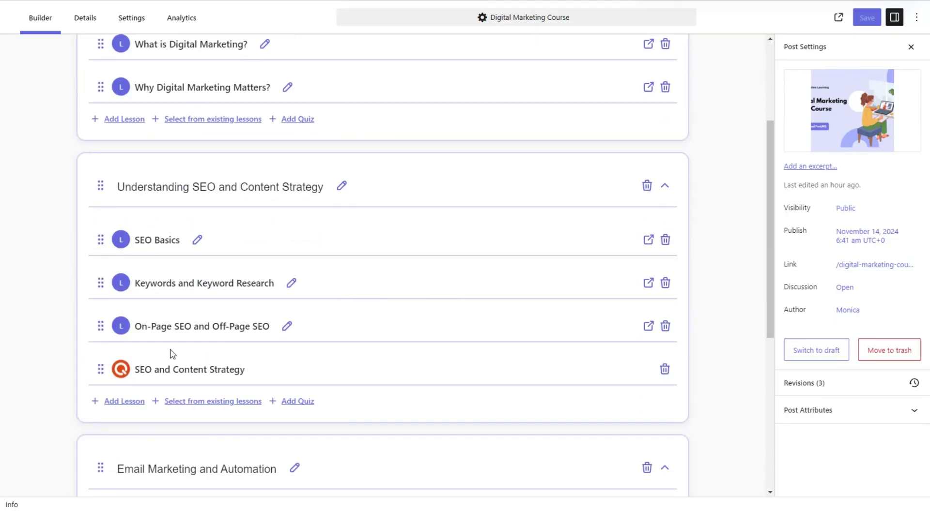
scroll(170, 354, down, 4)
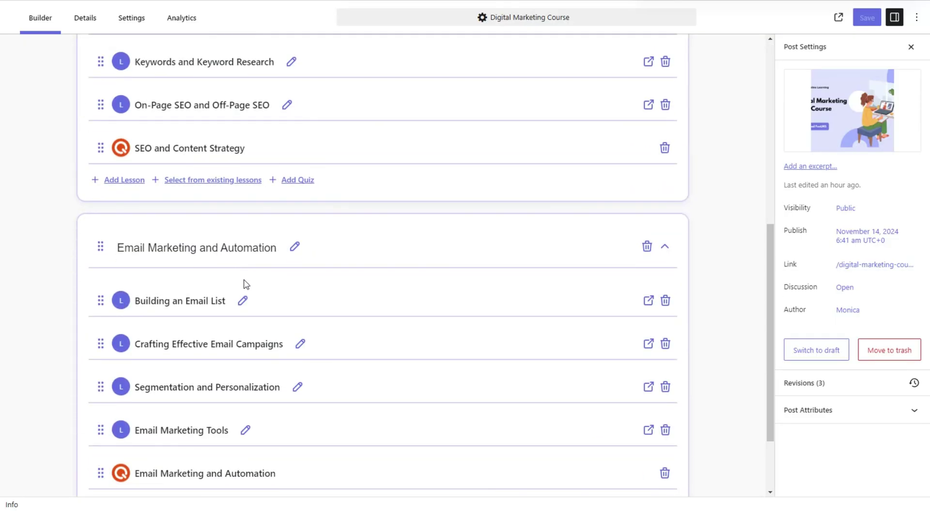
scroll(243, 284, down, 2)
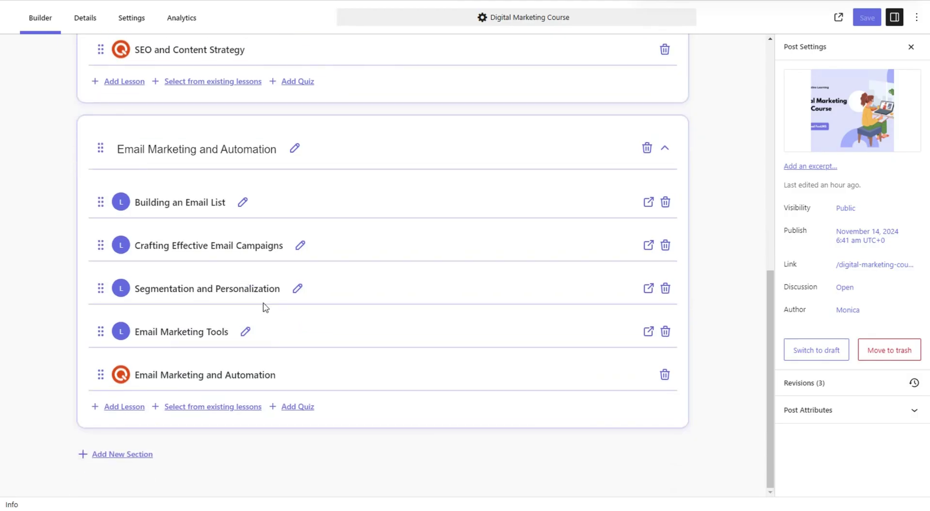
scroll(267, 305, up, 7)
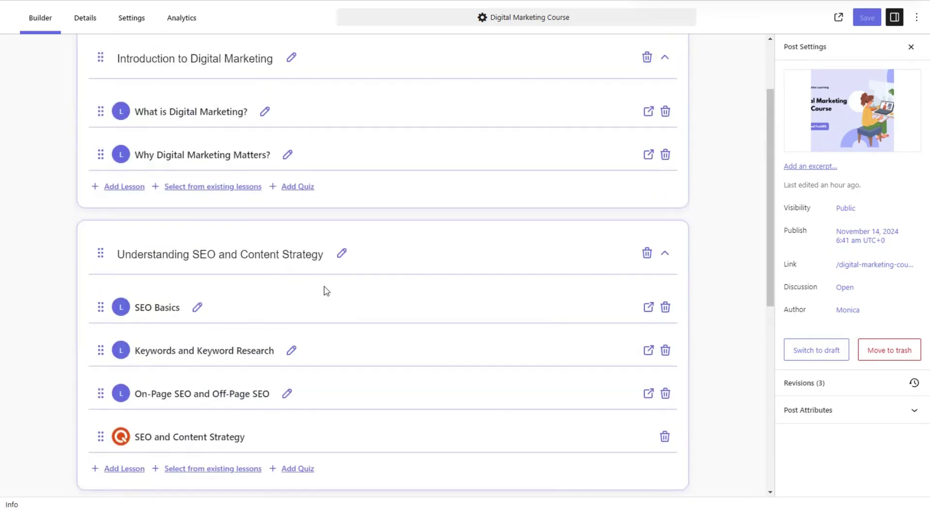
scroll(358, 262, up, 2)
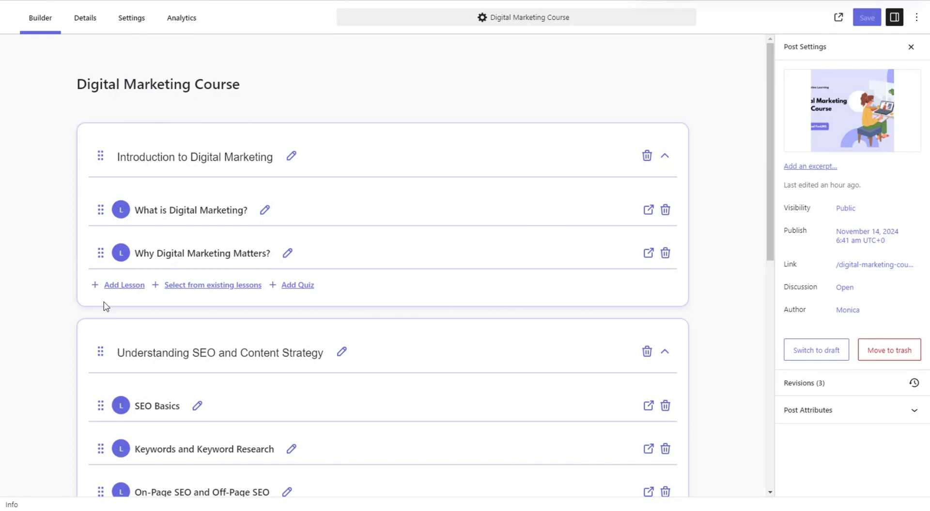
Add and then discard a lesson in the introduction section, then start a new lesson from Lessons
click(108, 286)
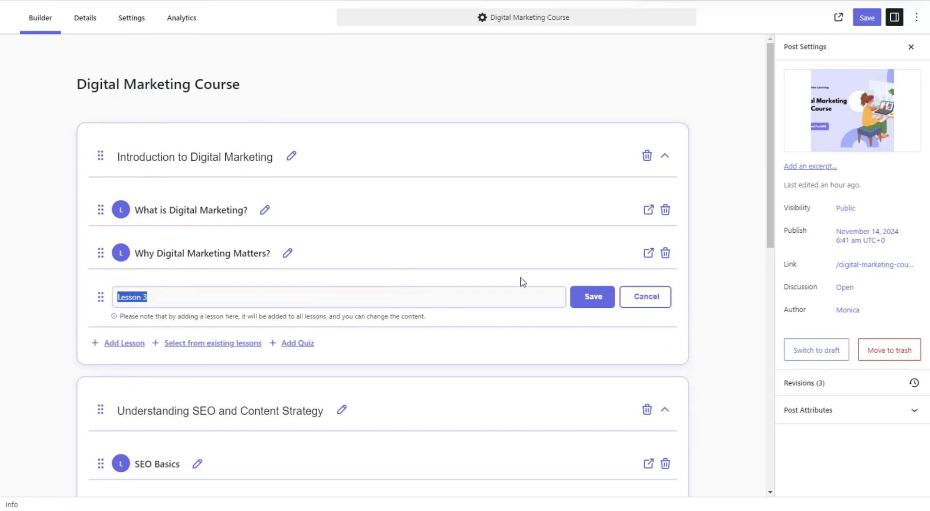
click(641, 296)
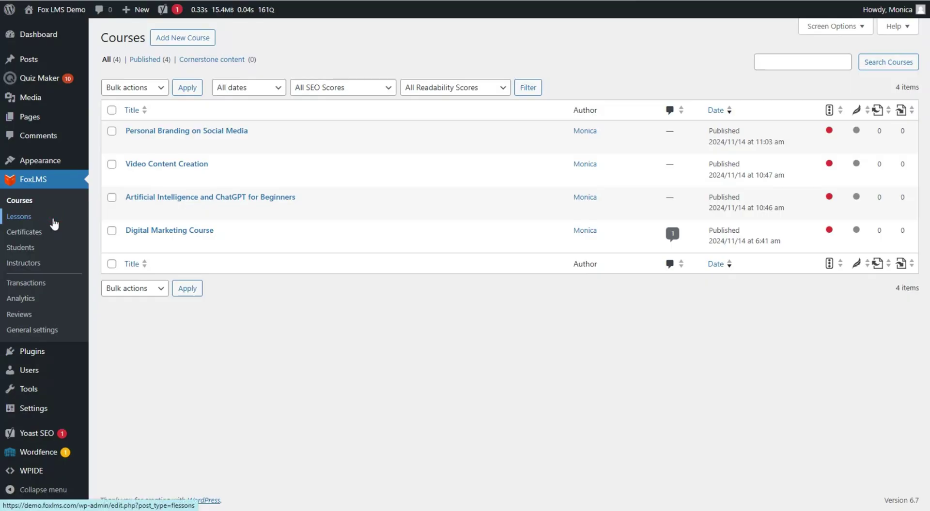
click(53, 221)
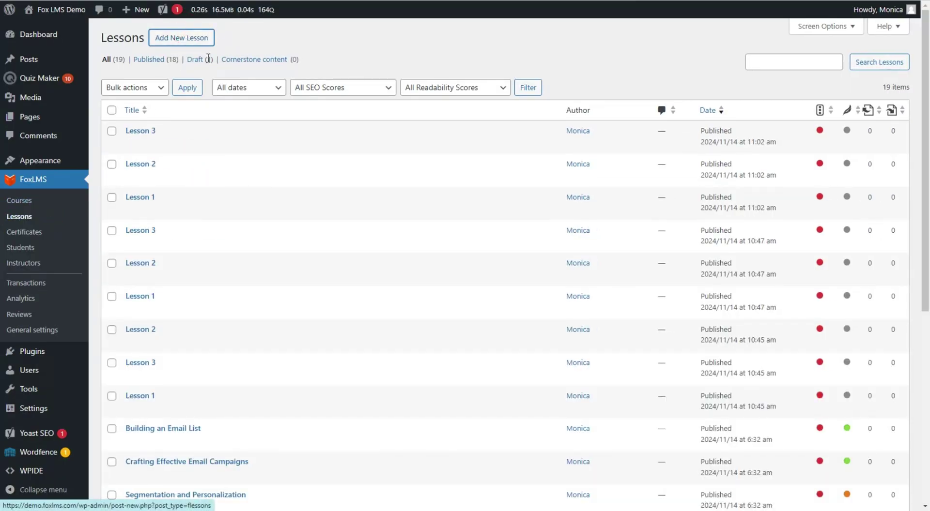
click(202, 35)
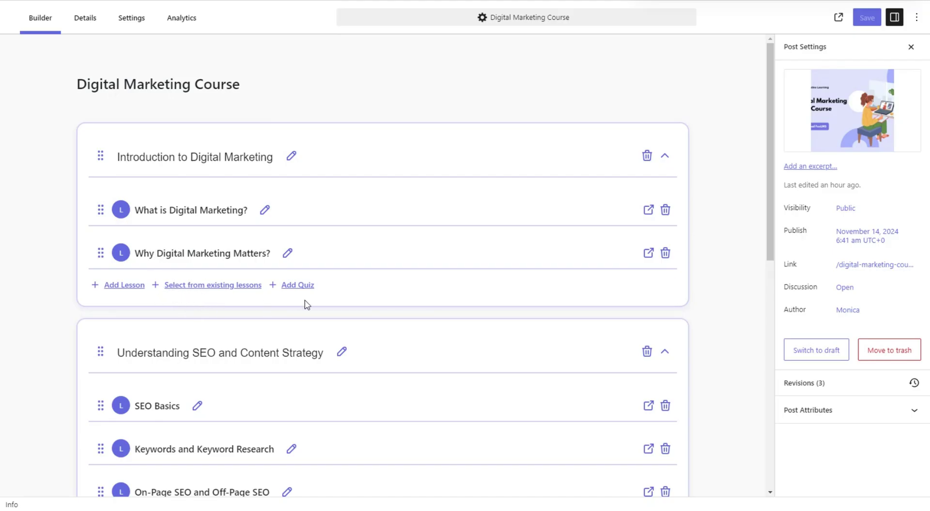
Add a quiz slot to the introduction section, view the three available quizzes, then cancel
click(292, 285)
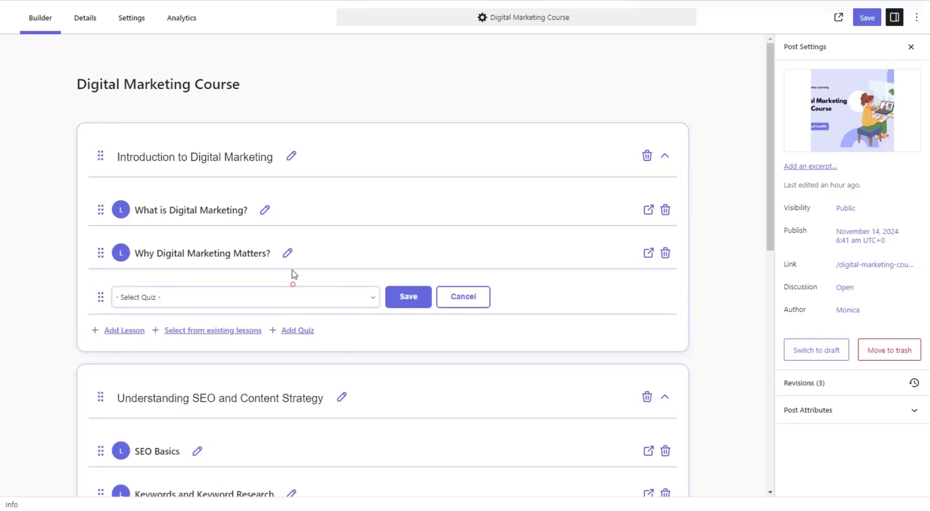
click(297, 296)
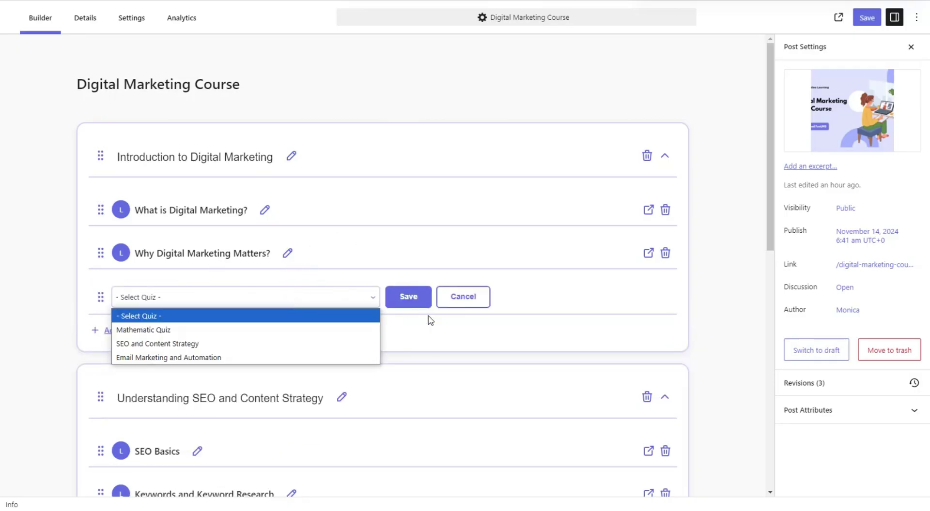
click(461, 296)
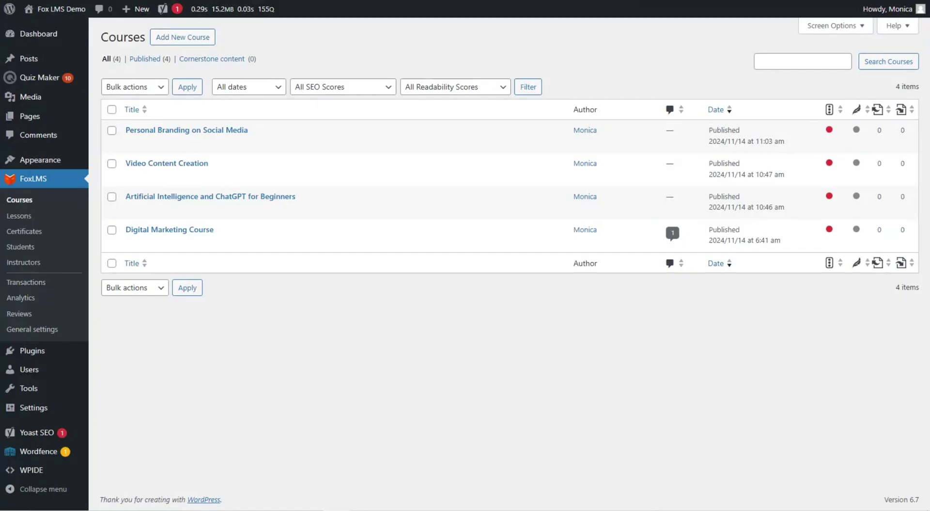
Open the Quiz Maker quizzes list and scroll through a blank new-quiz form
mouse_move(67, 84)
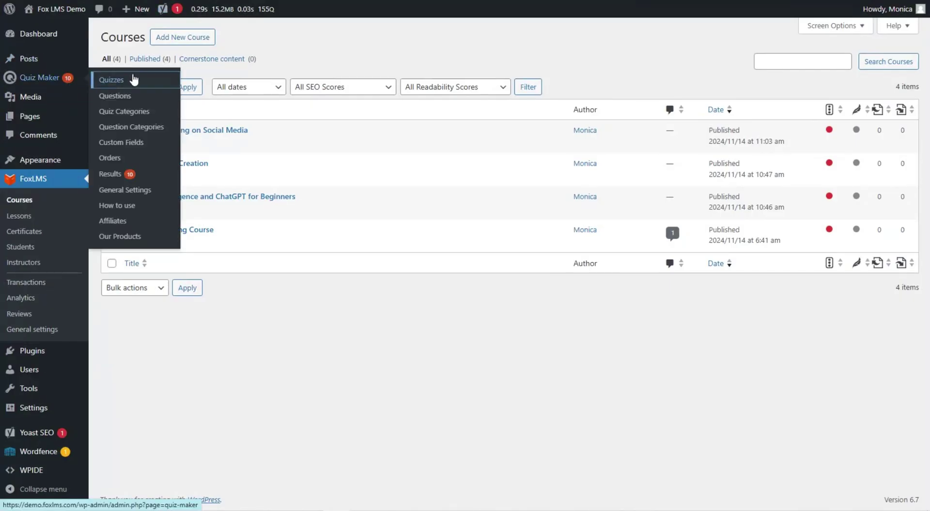
click(99, 80)
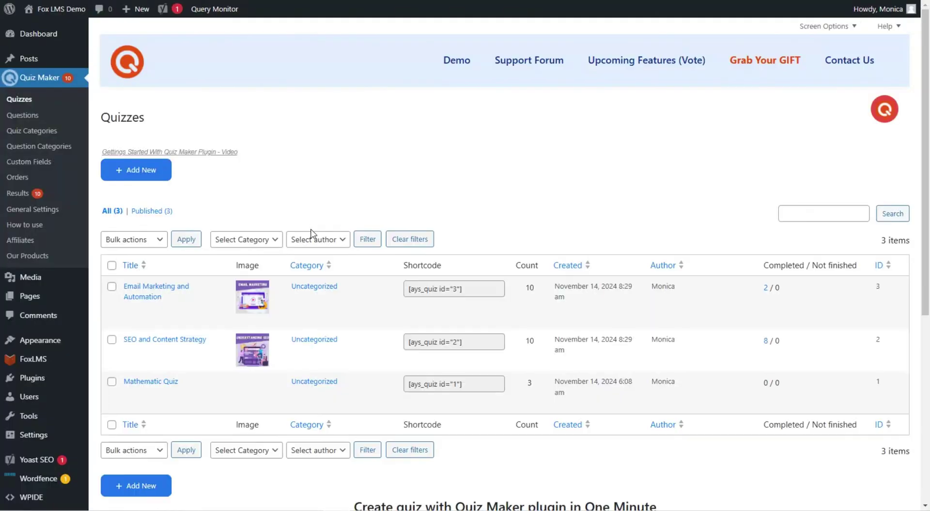
click(136, 170)
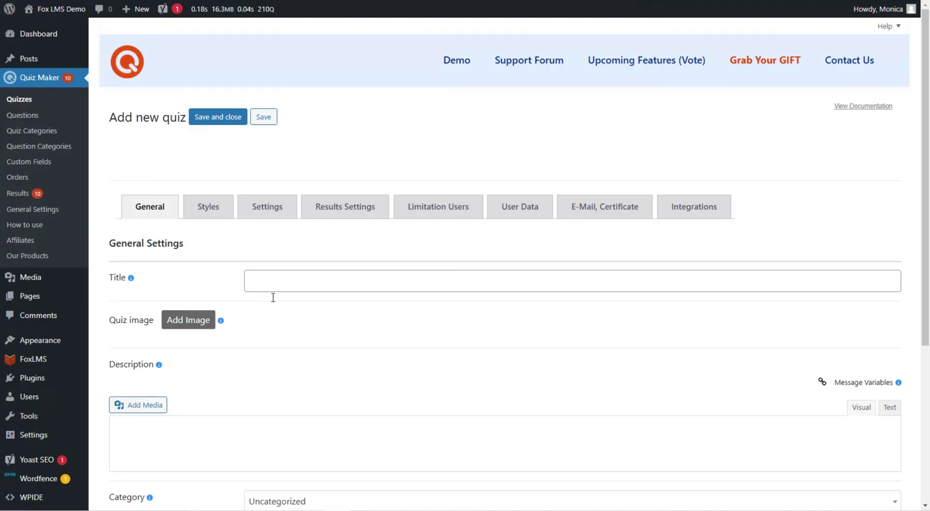
scroll(273, 297, down, 5)
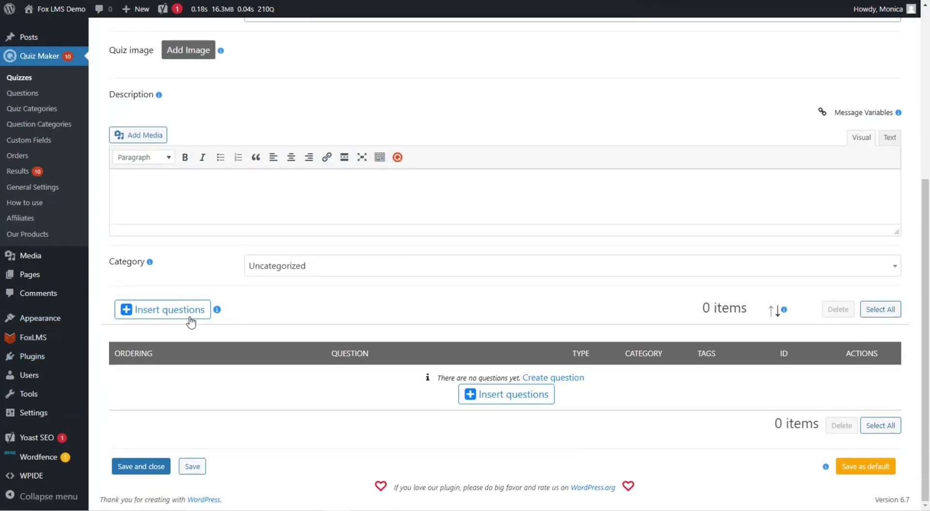
scroll(278, 315, up, 5)
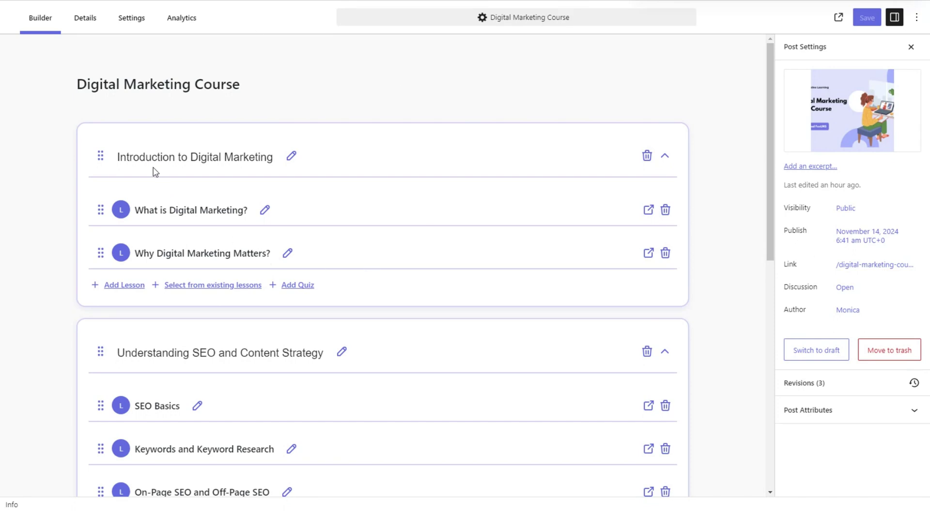
Show the course's Details tab with Free access and a 2 h 30 min duration
click(81, 19)
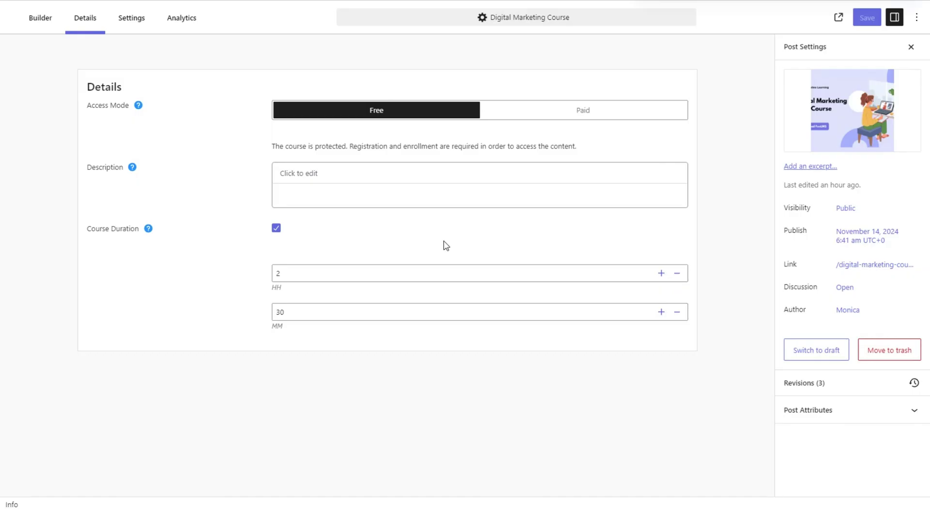
Try the Paid access mode, then set the Digital Marketing Course back to Free
click(527, 110)
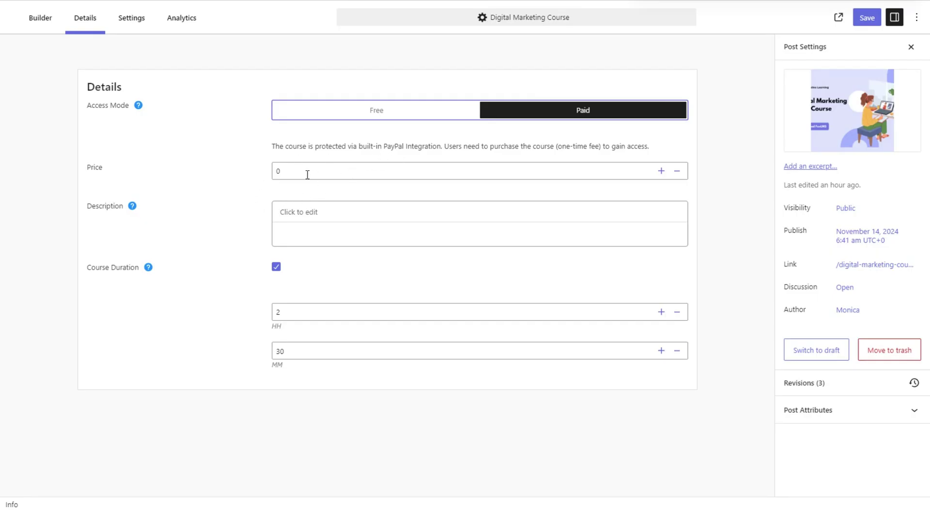
click(320, 117)
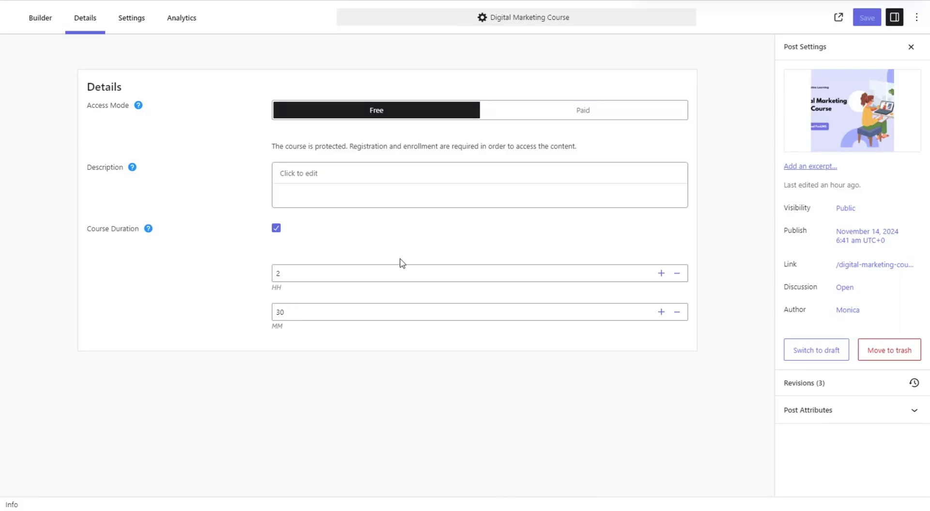
click(125, 24)
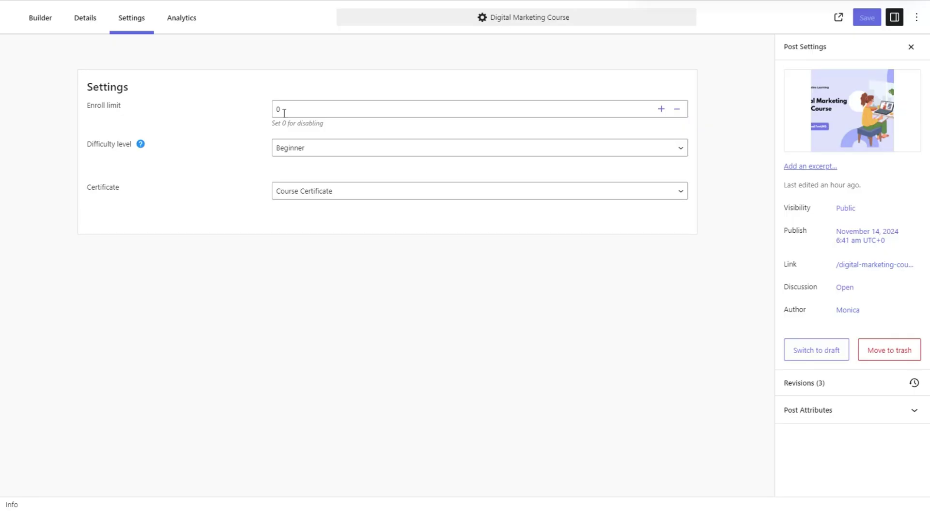
Raise the enroll limit to 4, then bring it back down to 0
click(661, 110)
click(660, 110)
click(661, 111)
click(660, 111)
click(678, 110)
click(681, 109)
click(680, 110)
click(680, 109)
Keep Beginner difficulty and Course Certificate, then view the course analytics
click(279, 154)
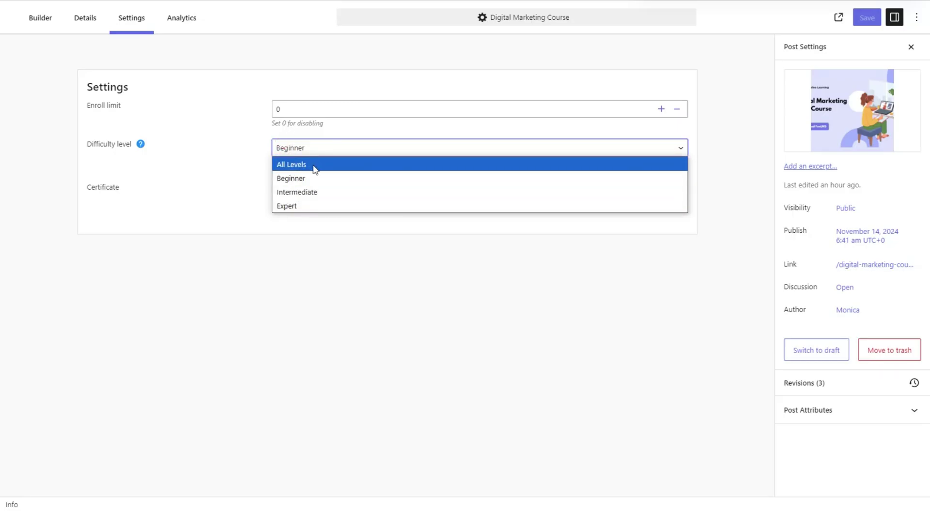
click(237, 154)
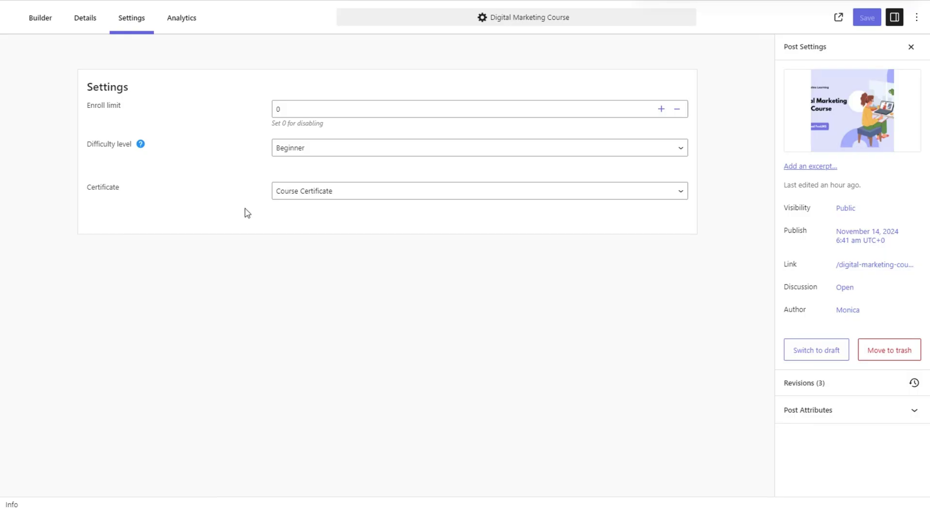
click(303, 192)
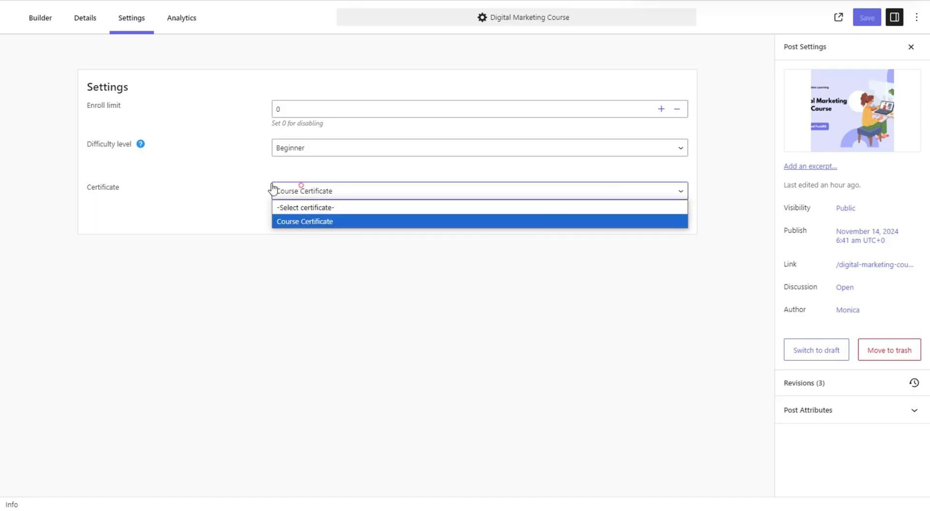
click(322, 223)
click(183, 20)
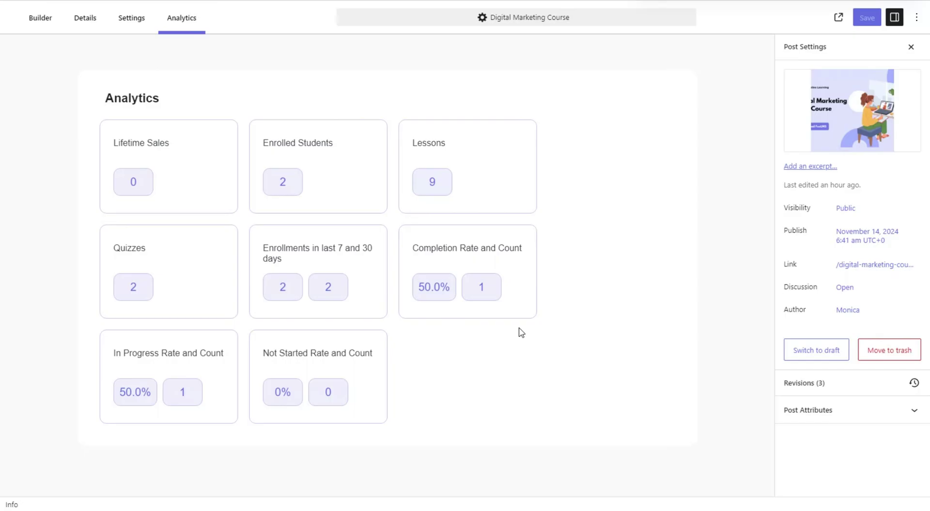
Return to the Digital Marketing Course builder listing the introduction and SEO sections
click(39, 21)
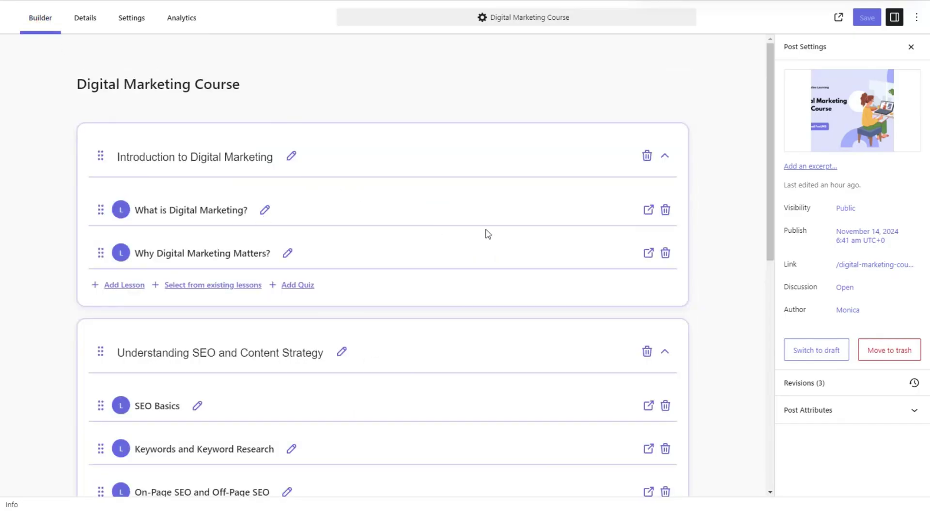
Open the 'What is Digital Marketing?' lesson, review its content, and show its Lesson Settings
click(648, 209)
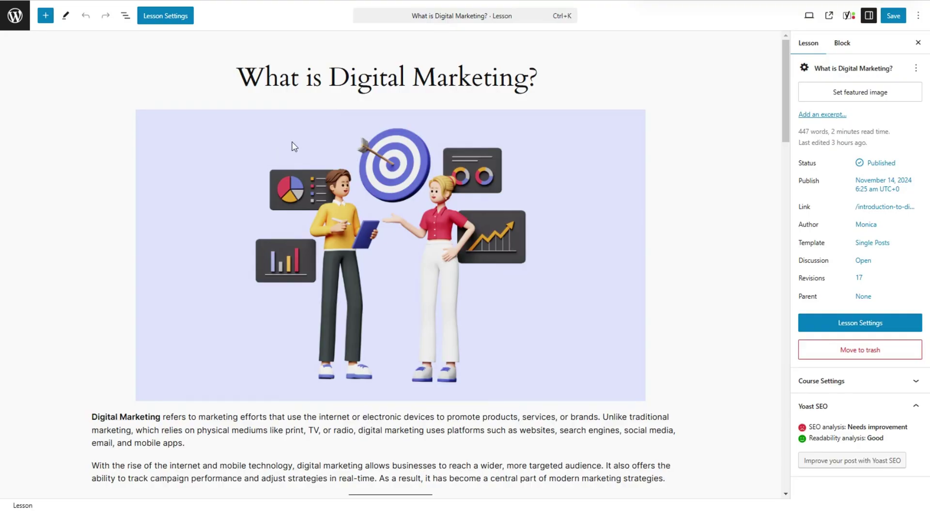
scroll(394, 154, down, 2)
scroll(407, 151, up, 2)
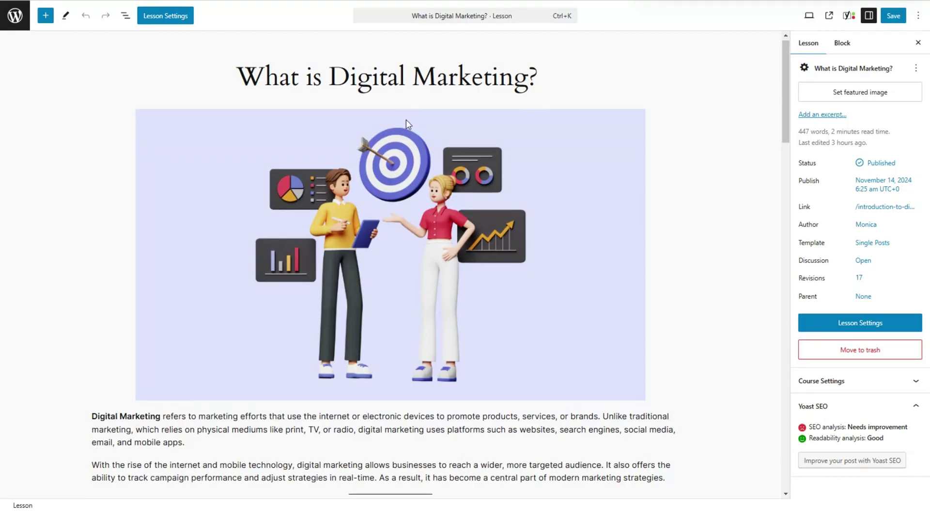
scroll(211, 195, down, 5)
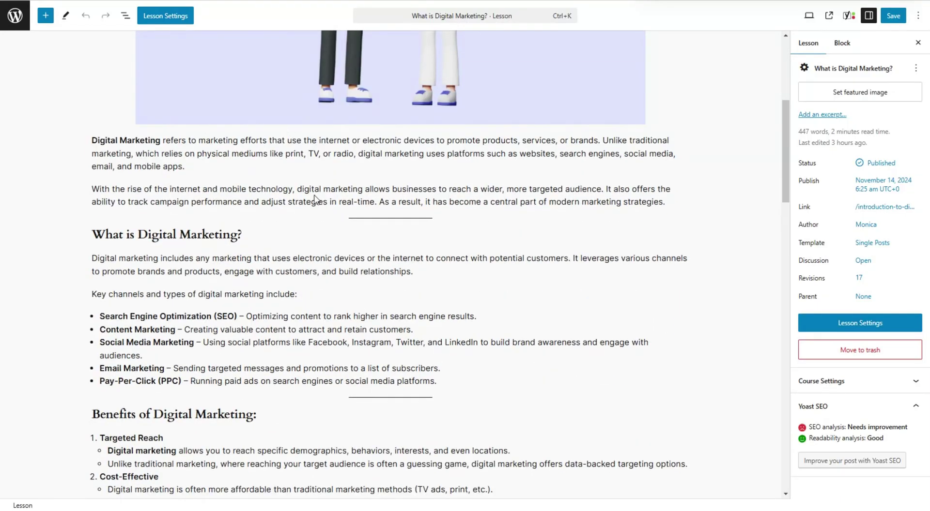
scroll(315, 200, down, 8)
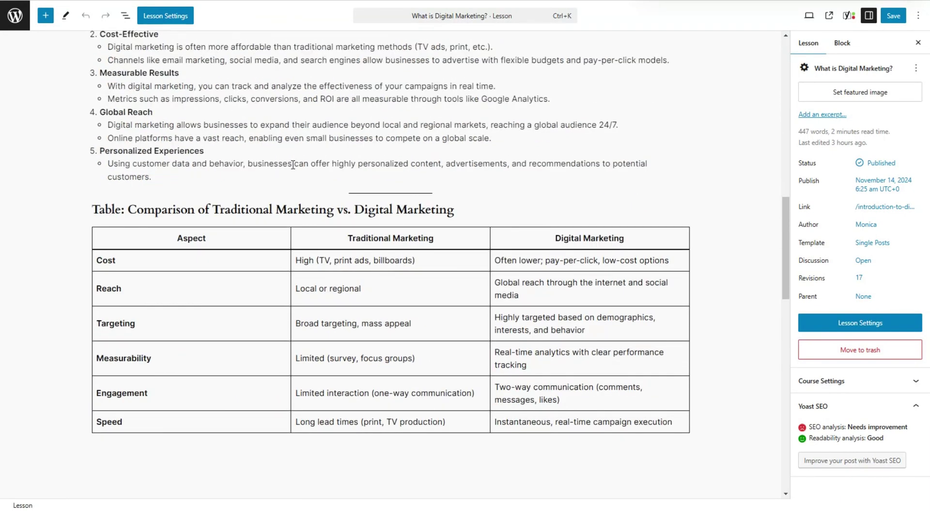
scroll(292, 164, down, 3)
scroll(407, 117, down, 2)
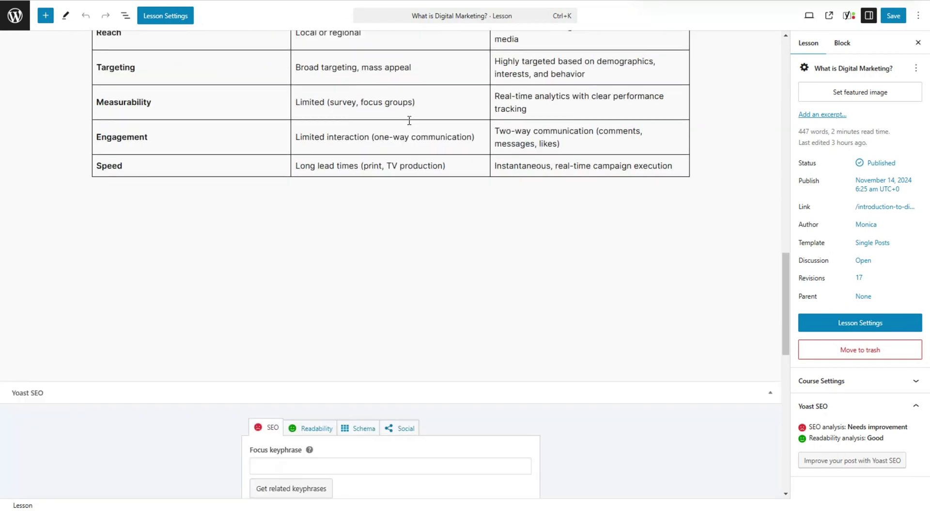
scroll(415, 132, up, 8)
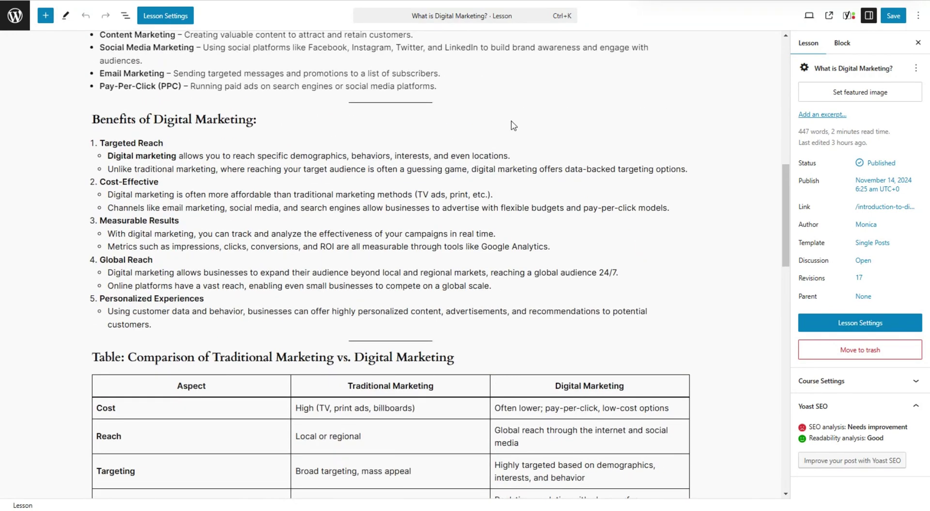
scroll(513, 126, up, 4)
click(165, 16)
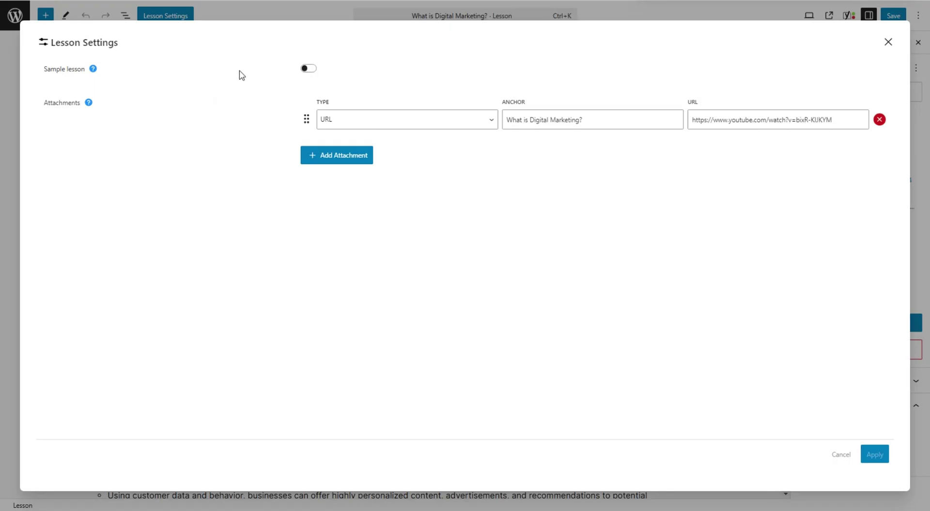
Apply the lesson settings with Sample lesson left off and the attachment type kept as URL
click(309, 69)
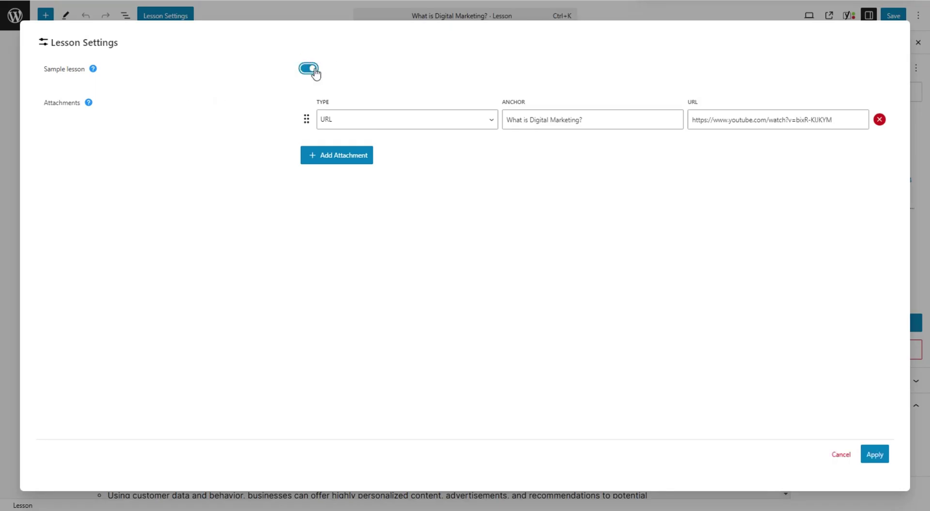
click(314, 71)
click(269, 105)
click(363, 118)
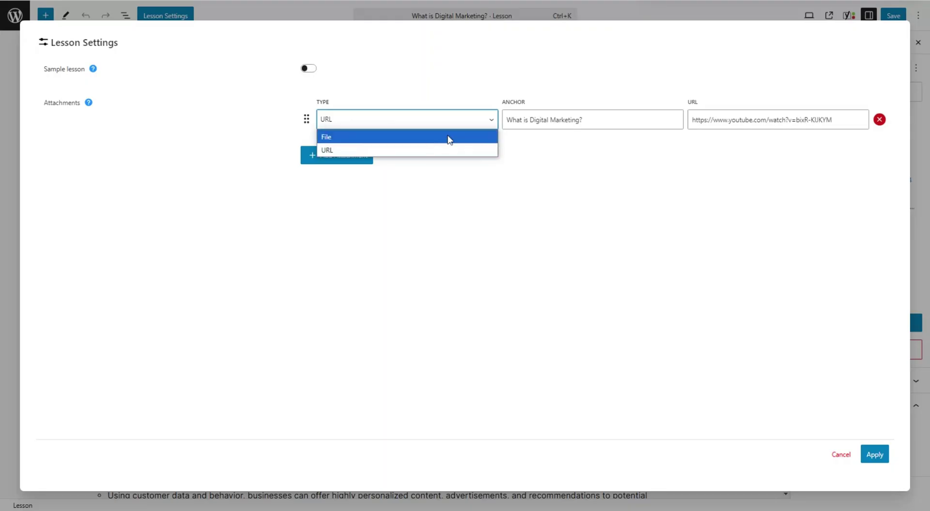
click(479, 151)
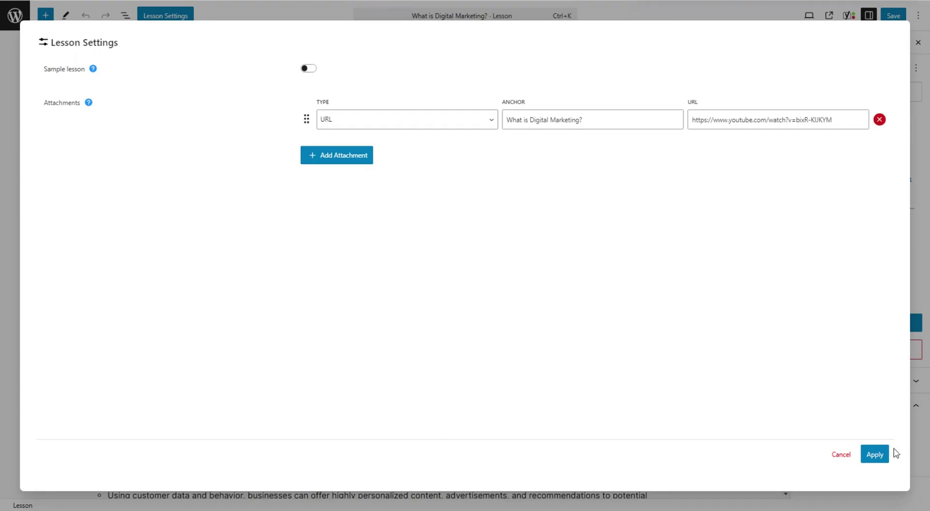
click(882, 454)
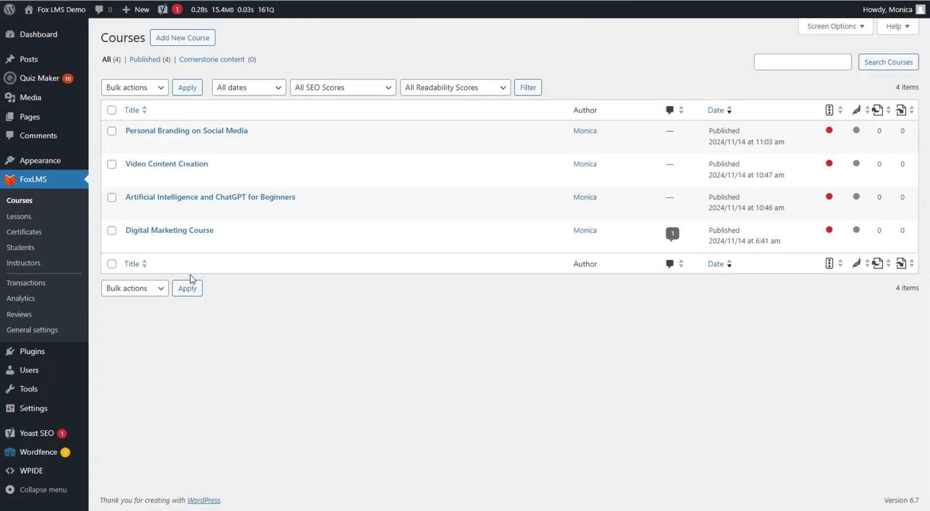
Open Course Certificate from the Certificates list and preview it in a new tab
click(38, 230)
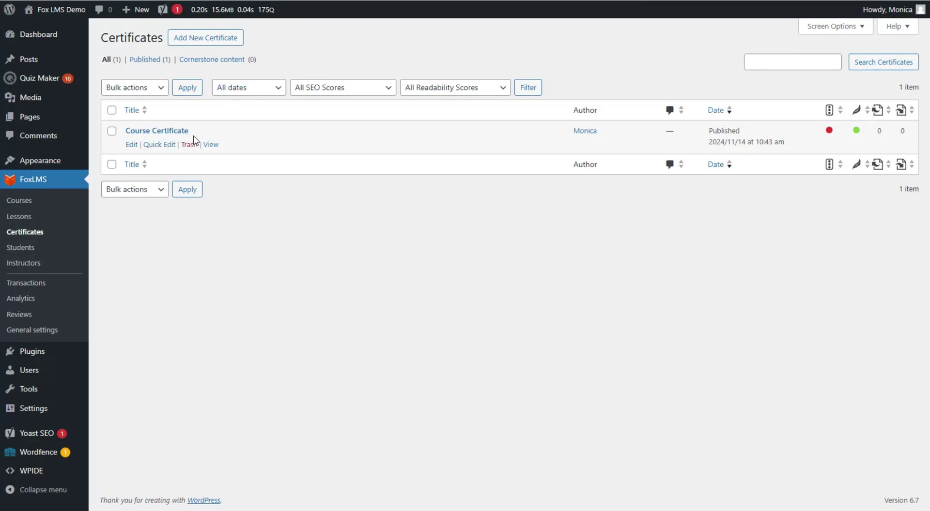
click(175, 131)
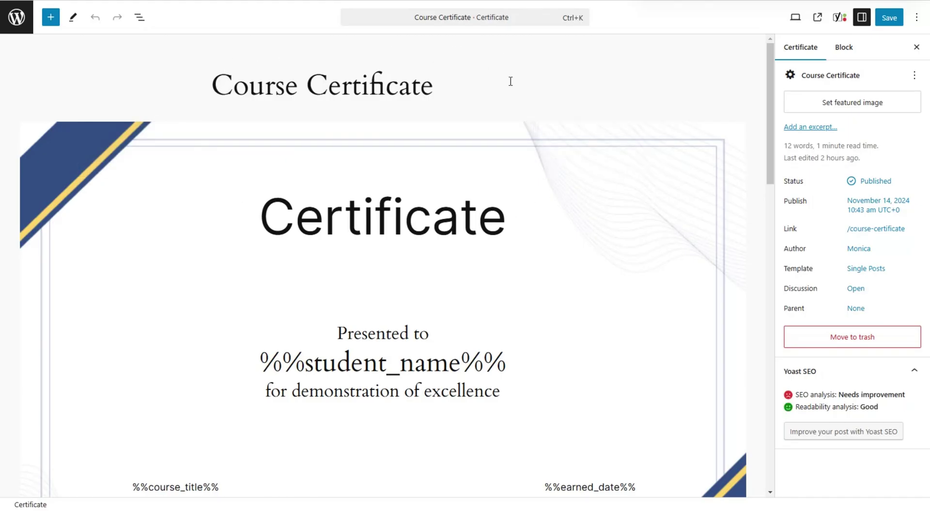
scroll(292, 149, down, 1)
scroll(292, 149, down, 2)
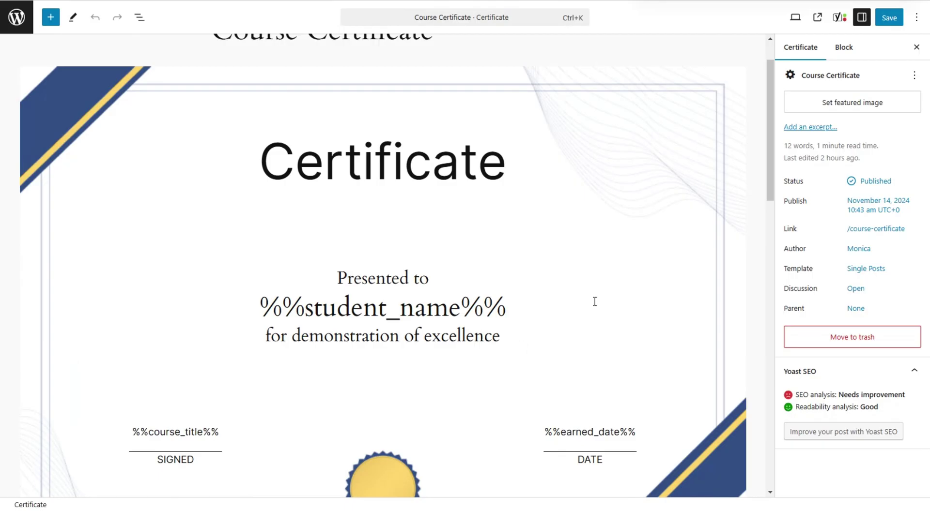
click(795, 25)
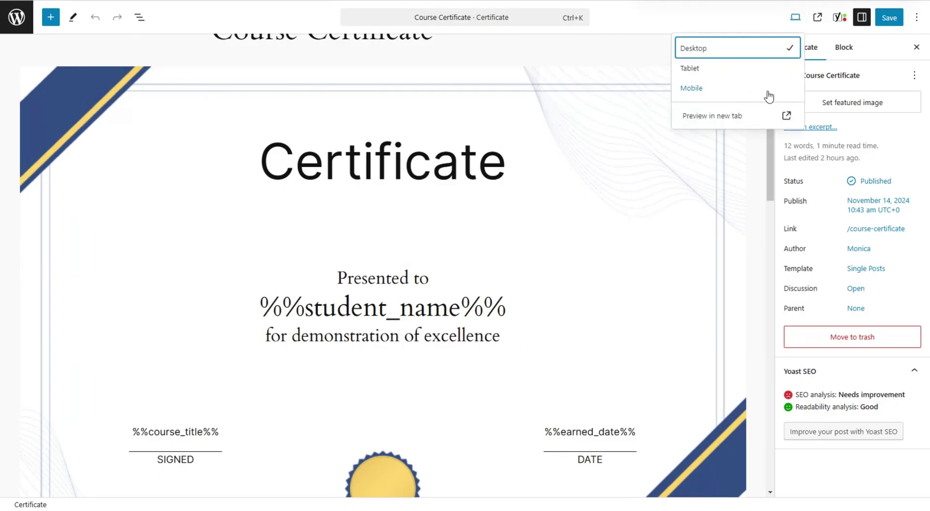
click(739, 117)
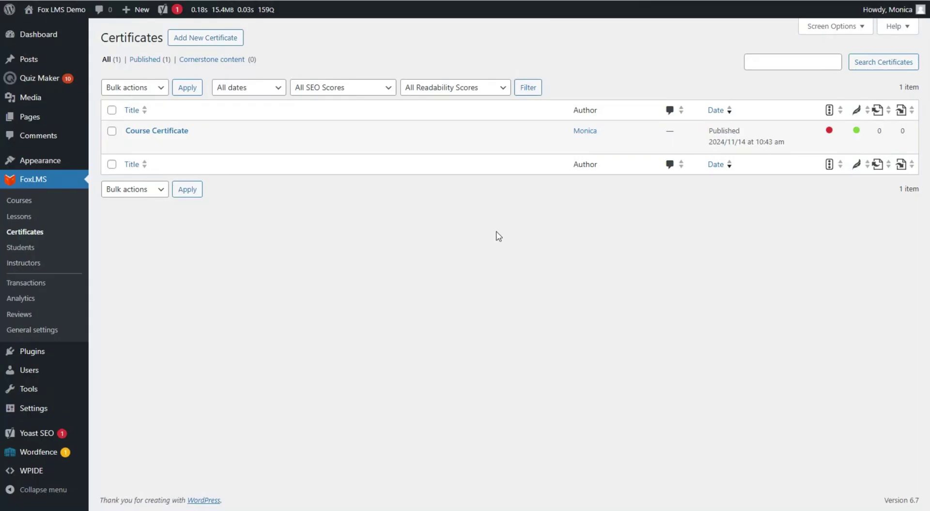
Open FoxLMS General settings and view the License section, then the Emails section
click(72, 332)
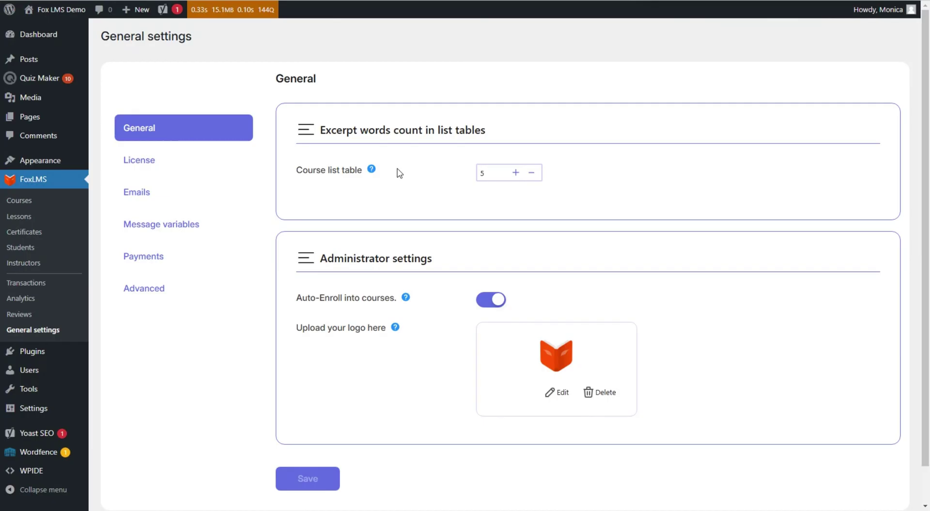
scroll(401, 207, down, 1)
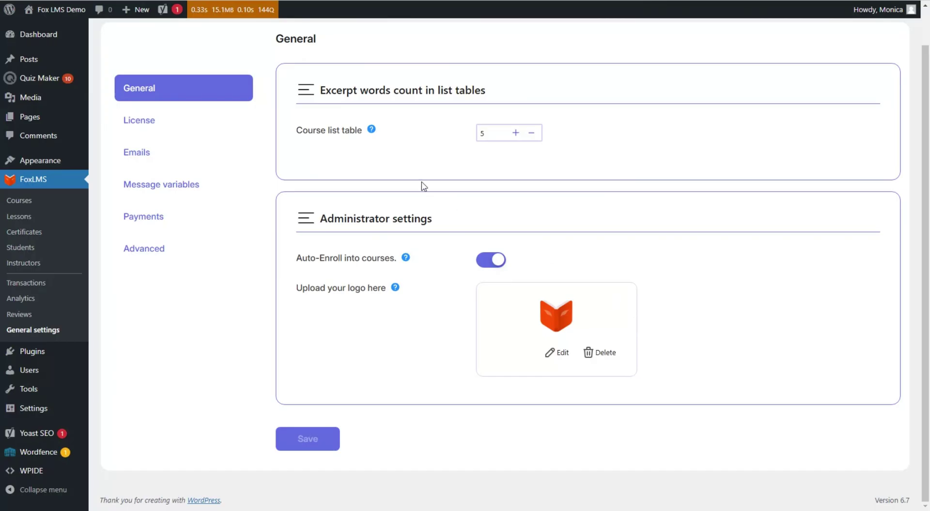
click(205, 123)
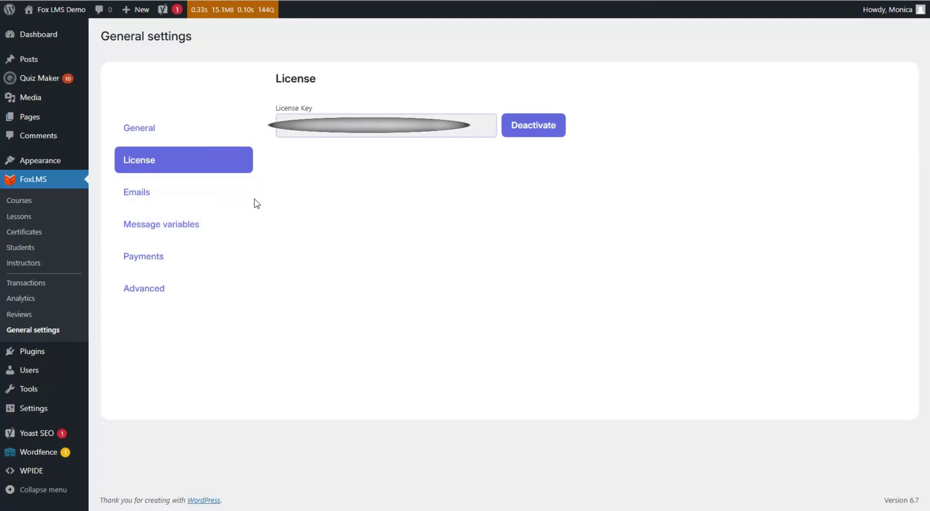
click(239, 195)
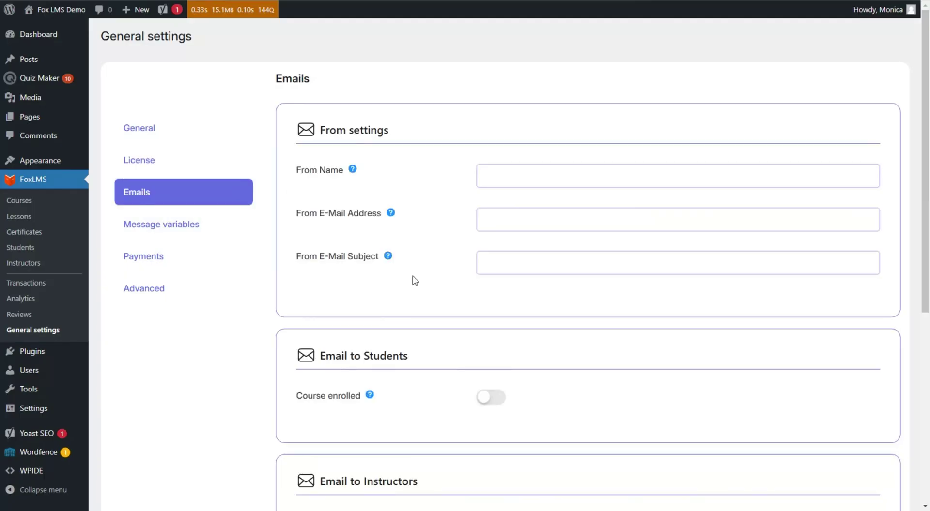
Scroll through the Emails settings, reviewing sender fields and student, instructor and admin notifications
scroll(415, 278, down, 6)
scroll(417, 243, up, 6)
scroll(421, 349, down, 2)
scroll(354, 390, down, 3)
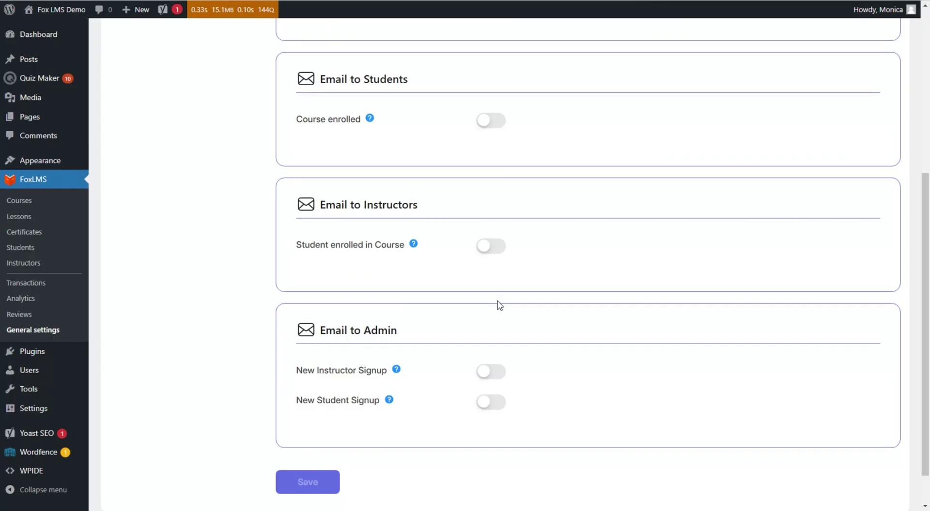
scroll(499, 306, up, 5)
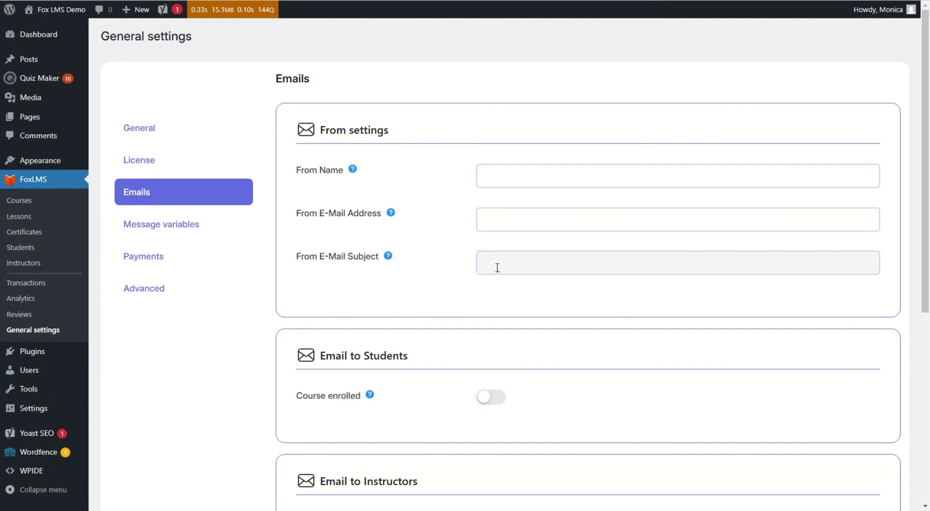
scroll(478, 276, down, 3)
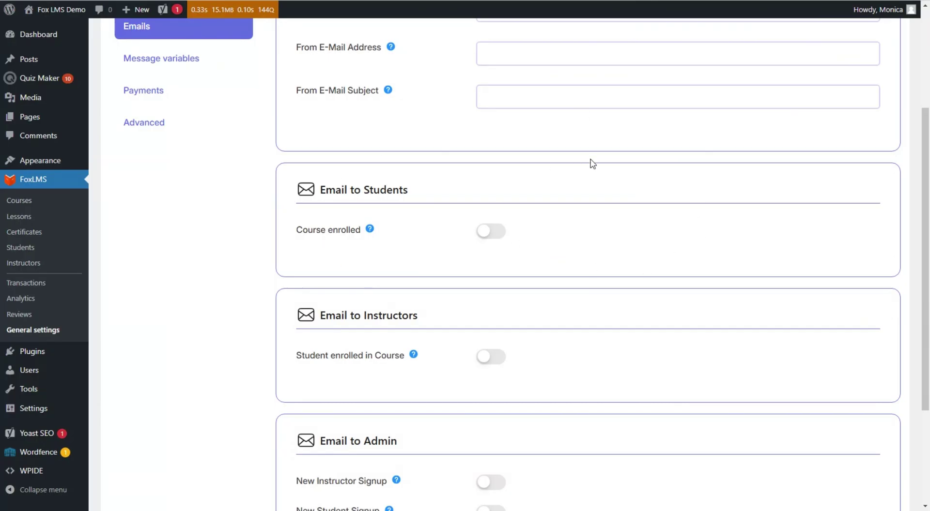
Turn on the Course enrolled student email and Student enrolled instructor email, saving each
click(486, 234)
scroll(256, 248, down, 3)
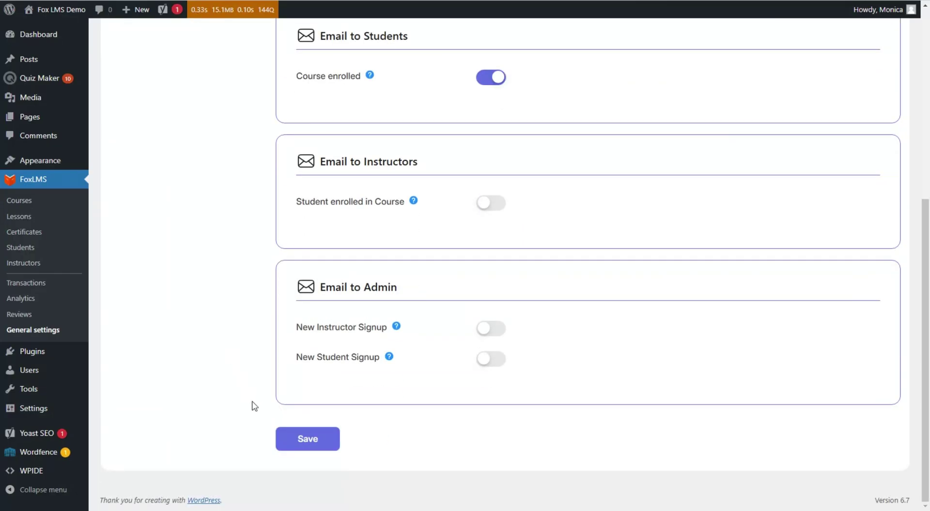
click(306, 441)
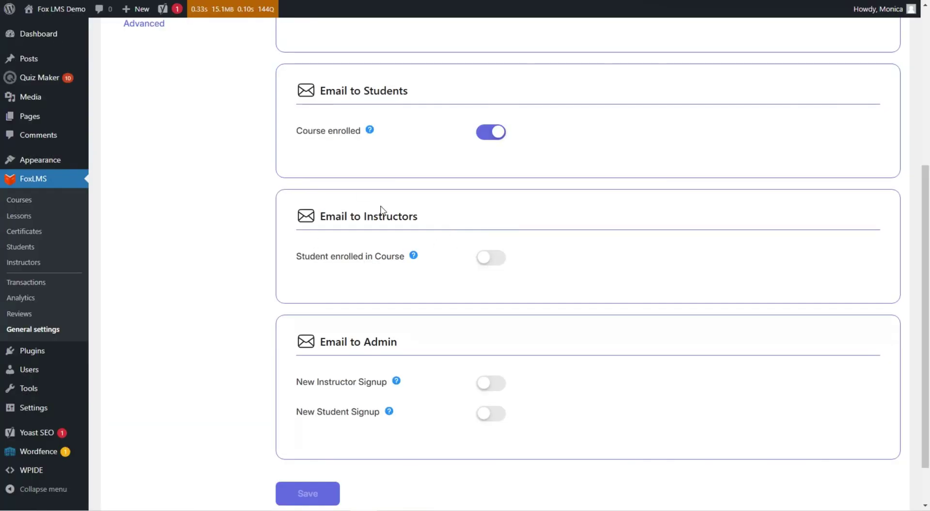
click(488, 264)
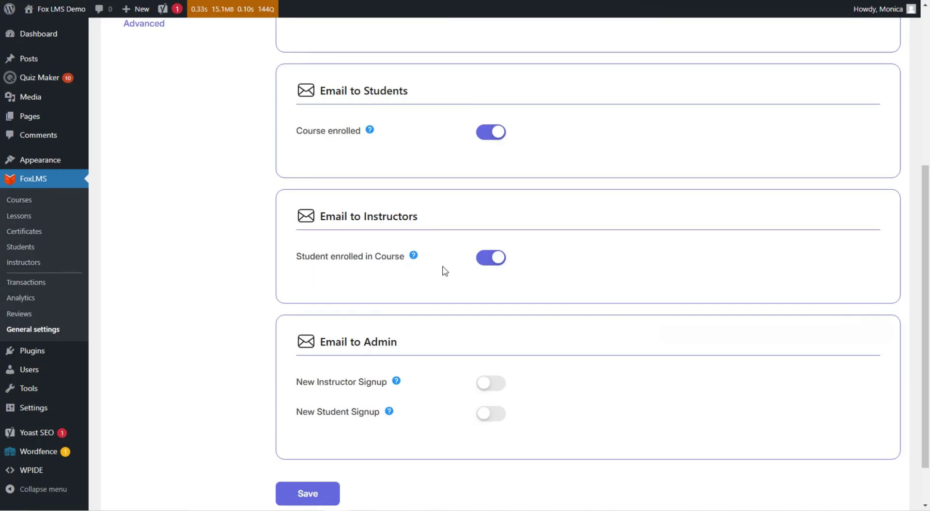
click(318, 498)
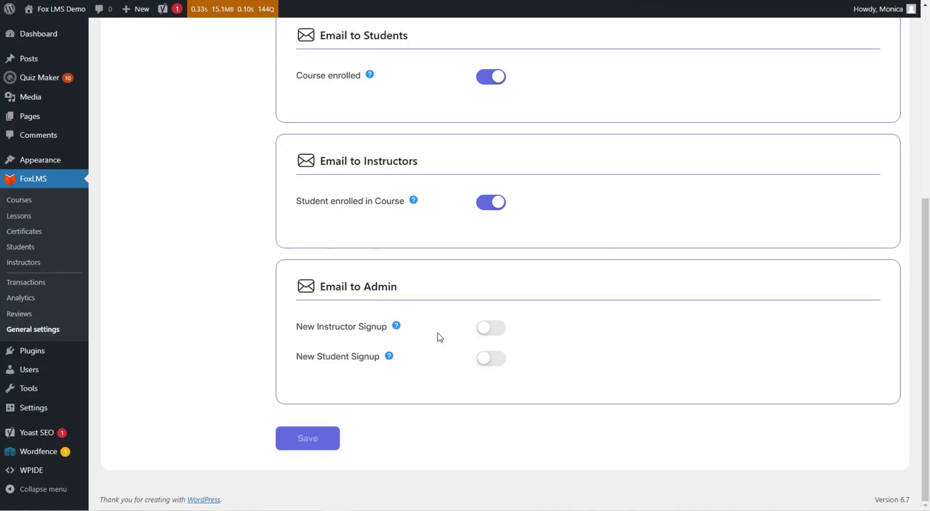
Switch on the New Instructor Signup and New Student Signup emails and show the message variables
click(476, 328)
click(490, 358)
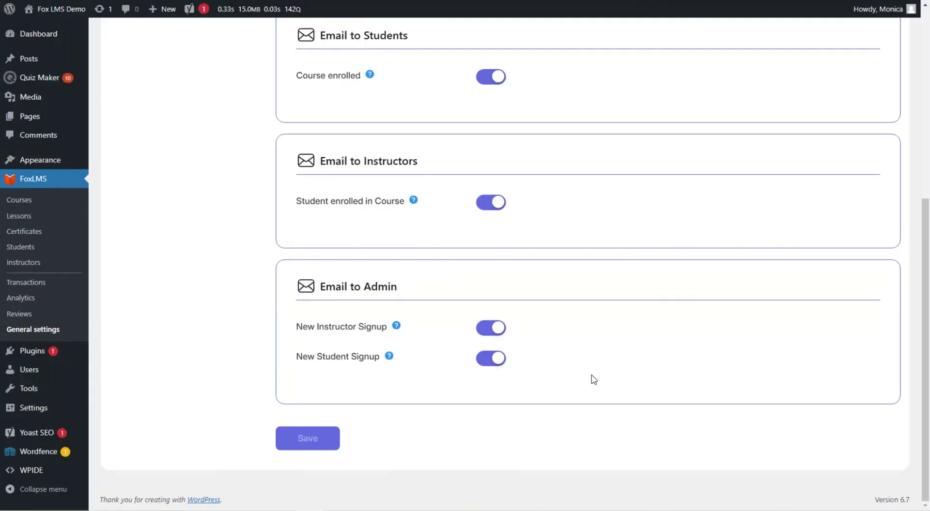
scroll(594, 379, up, 6)
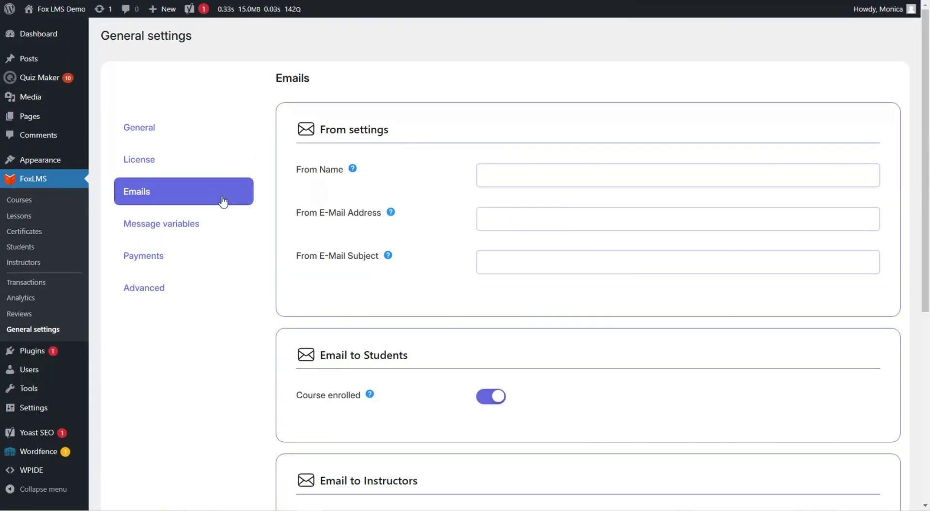
click(245, 232)
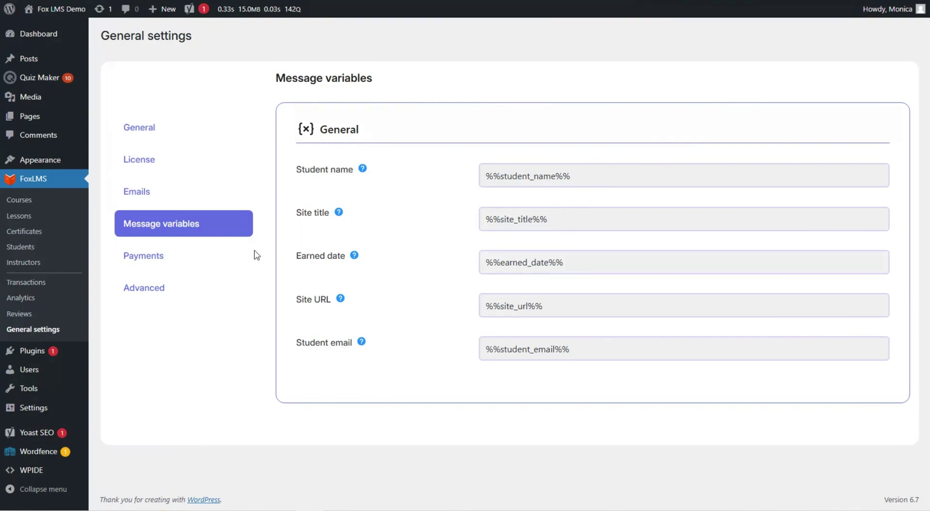
Show the Payments settings with PayPal off and currency United States ($)
click(240, 255)
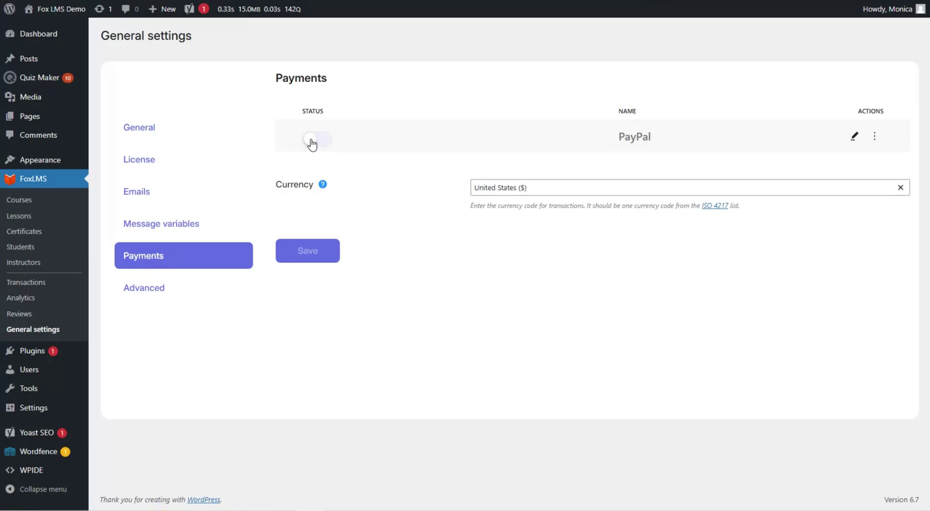
Activate PayPal and turn on its test mode with credentials filled, then go to Courses
click(311, 140)
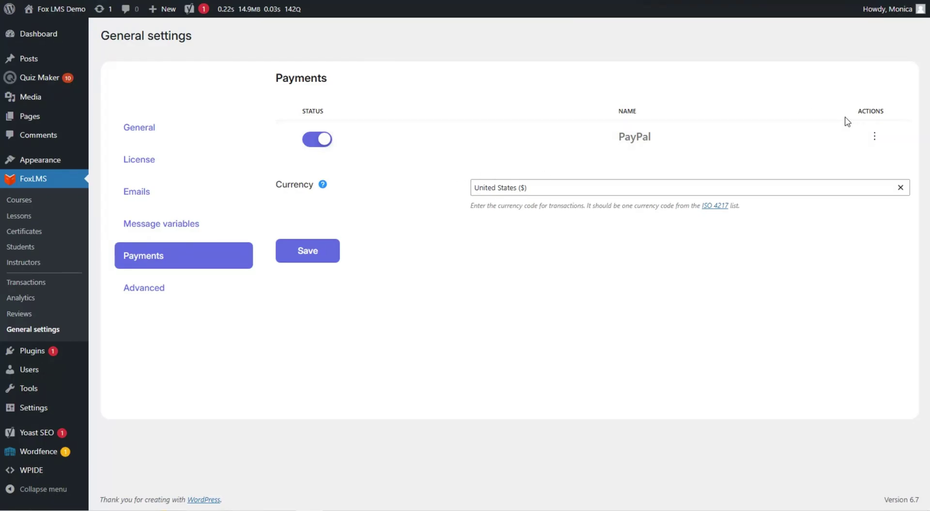
mouse_move(859, 138)
click(856, 137)
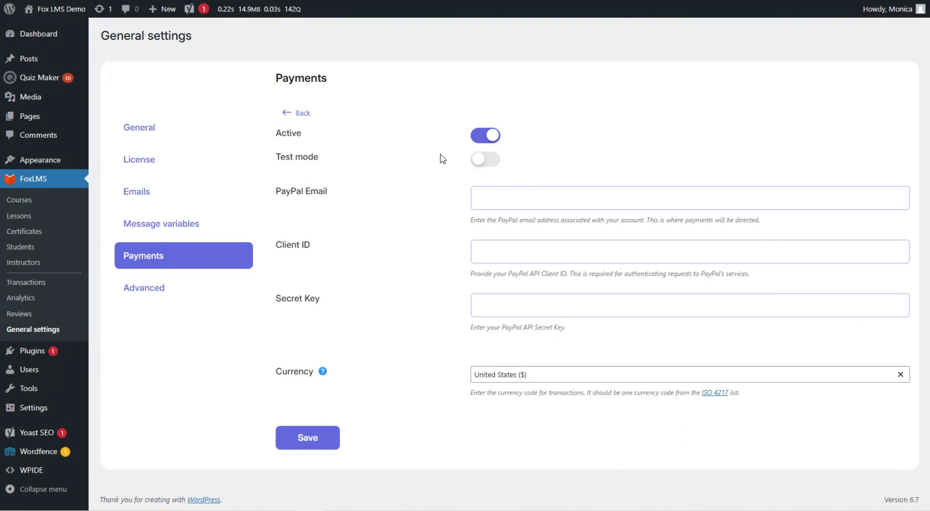
click(486, 160)
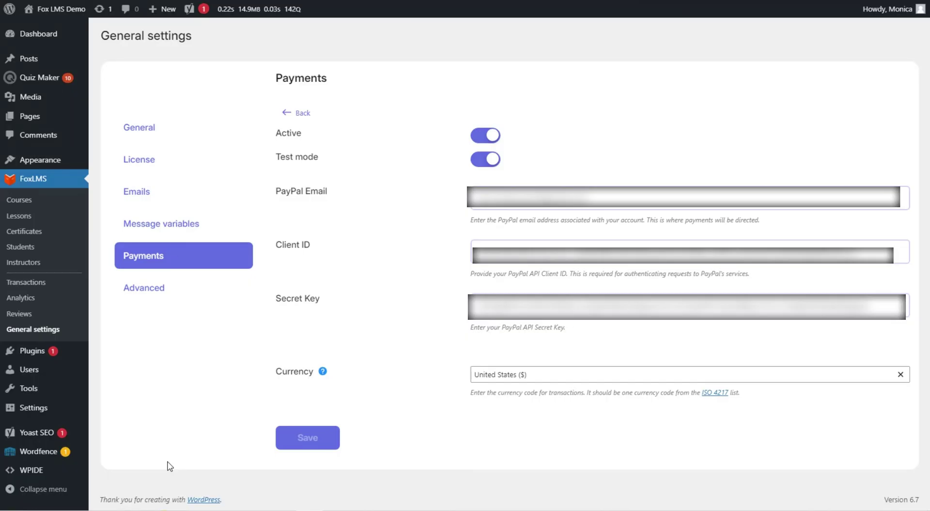
click(30, 200)
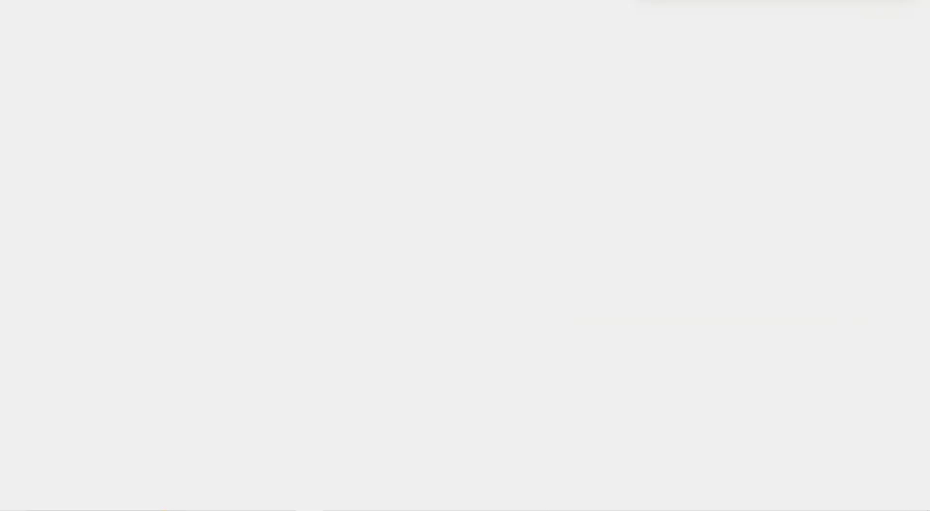
Make the Digital Marketing Course paid at a price of 10 and save it
click(180, 229)
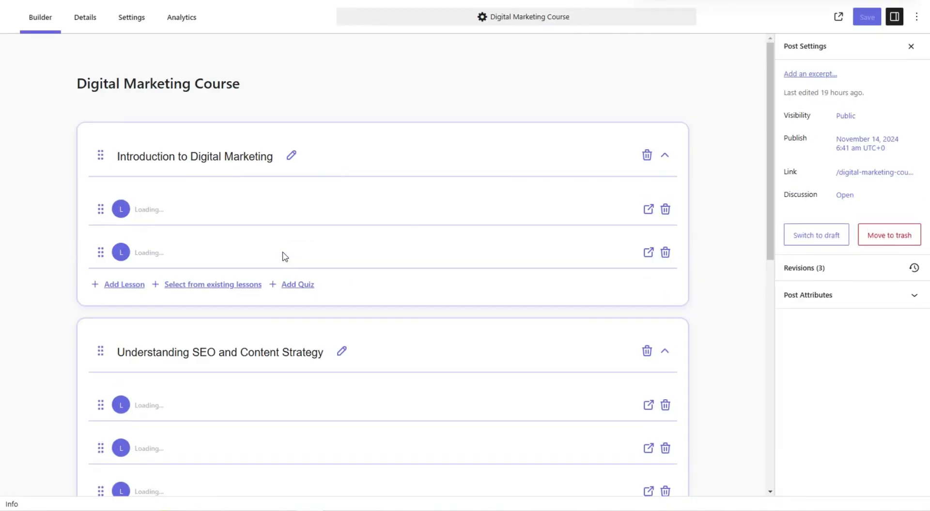
click(81, 18)
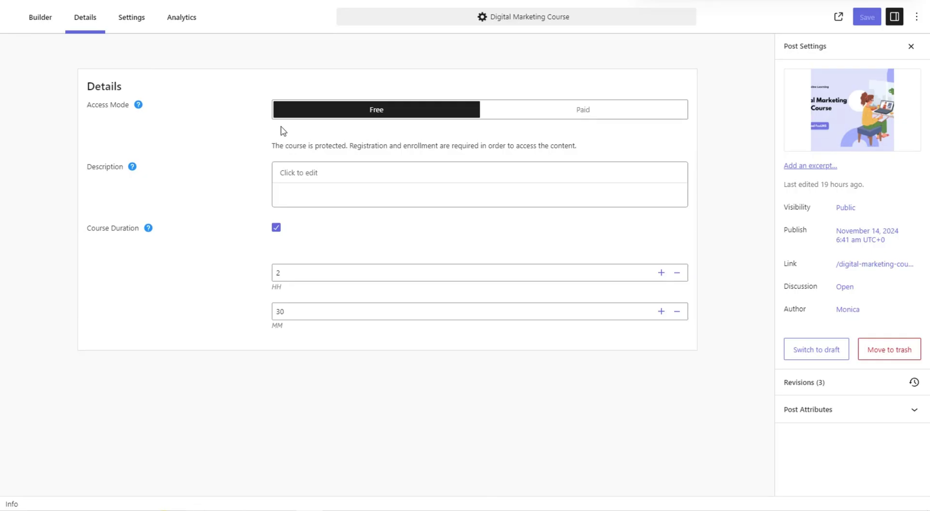
click(580, 109)
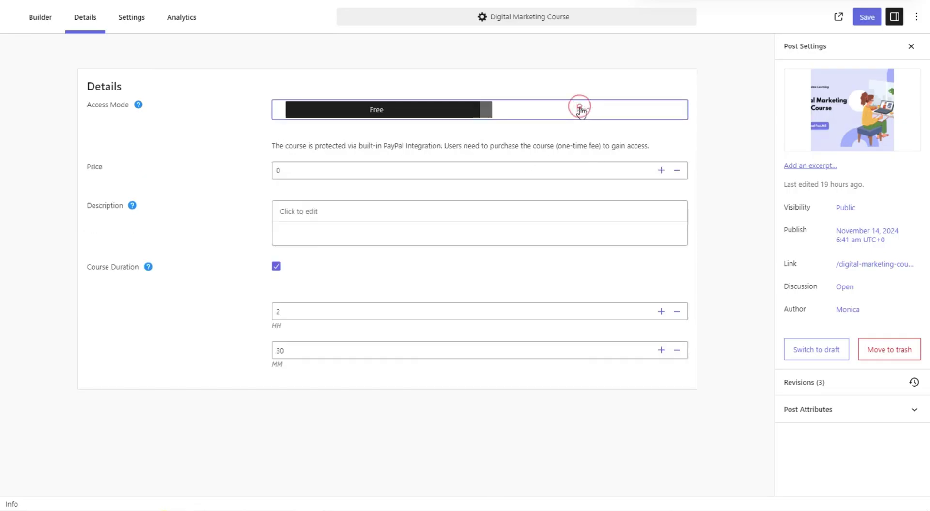
double_click(279, 169)
text(10)
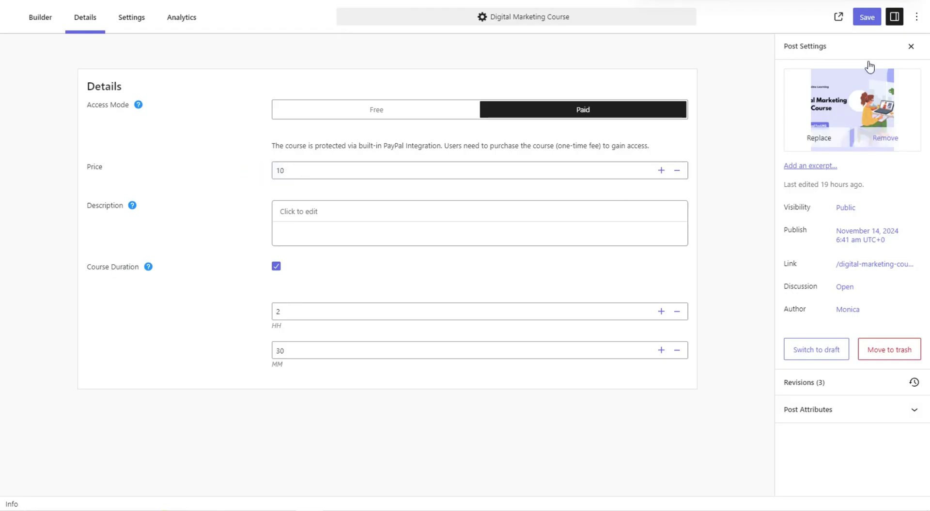
click(856, 20)
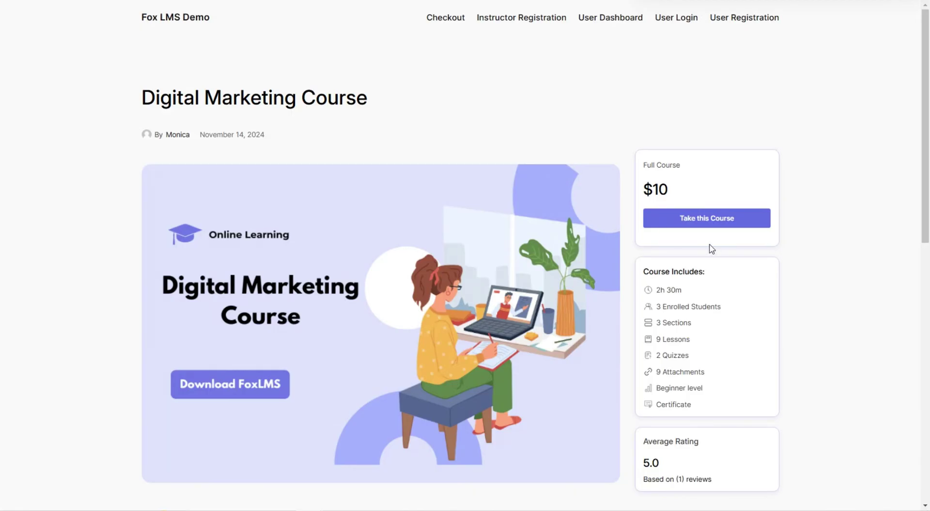
Start taking the $10 Digital Marketing Course from its course page
click(698, 217)
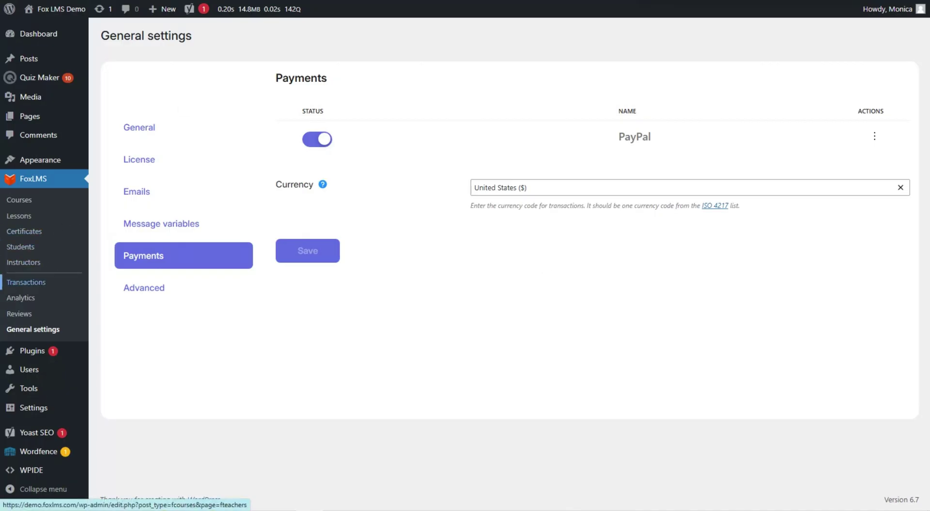
click(26, 282)
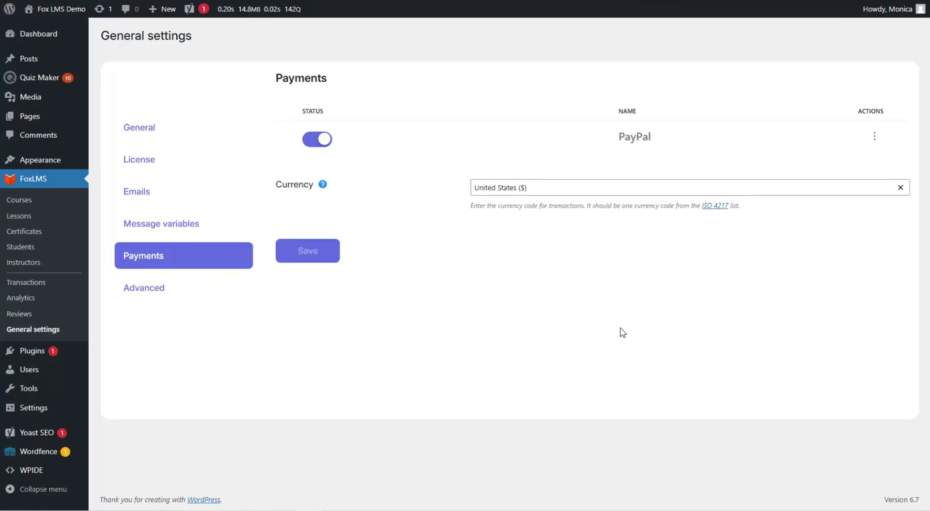
In Advanced settings, tick then untick the hide course-includes and hide reviews options
click(189, 292)
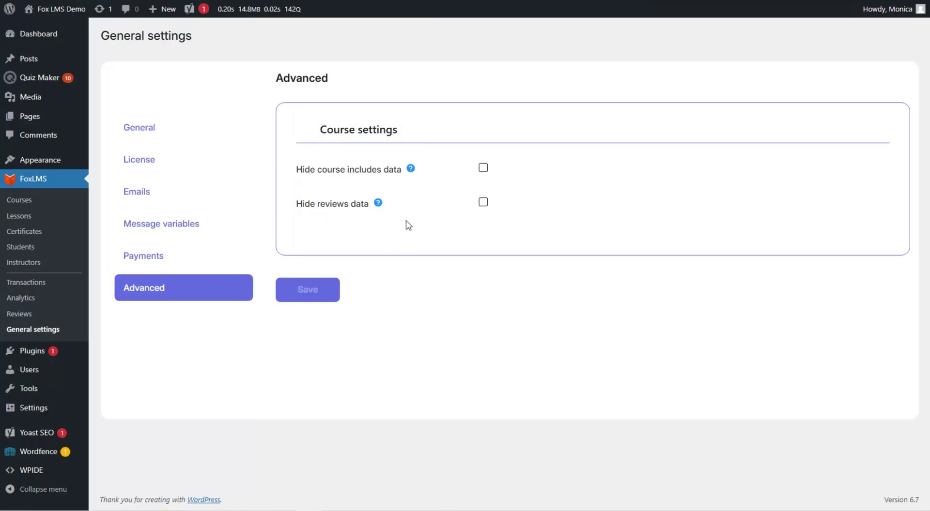
click(483, 168)
click(483, 203)
click(483, 202)
click(483, 168)
Open FoxLMS Analytics and review the Overview, Sales, Quizzes, Course Data and Reviews sections
click(63, 298)
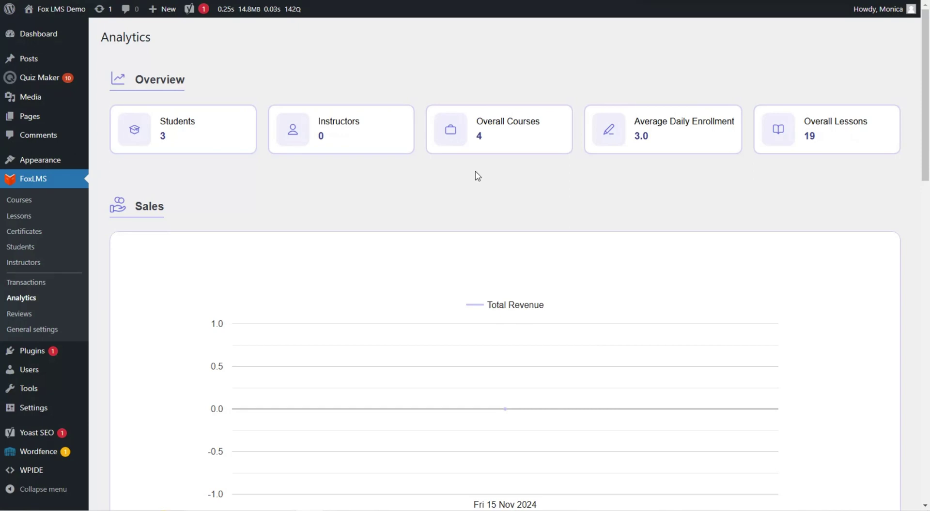
scroll(478, 179, down, 8)
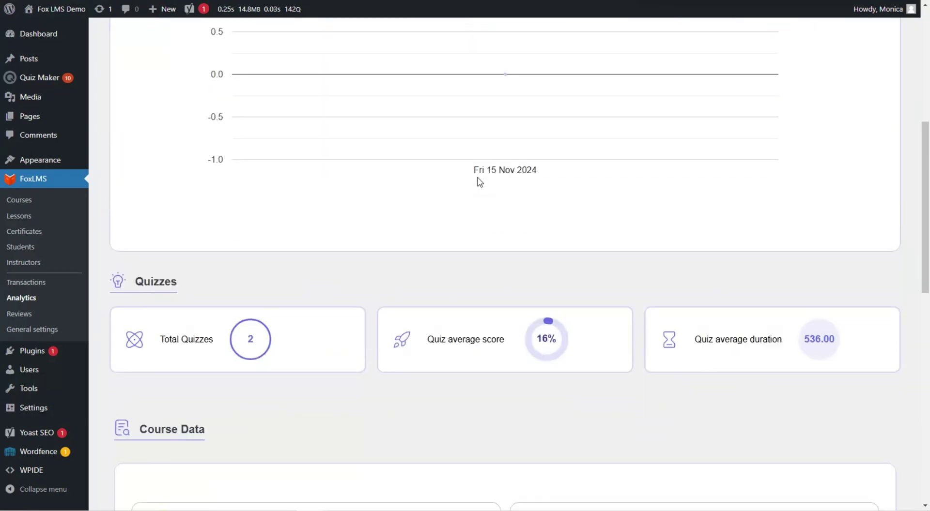
scroll(489, 194, up, 5)
scroll(491, 188, up, 3)
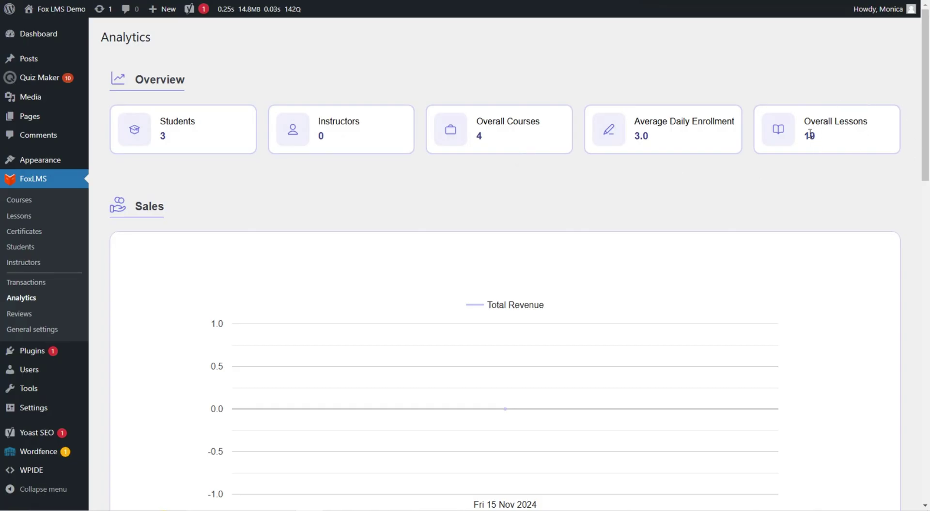
scroll(782, 154, down, 1)
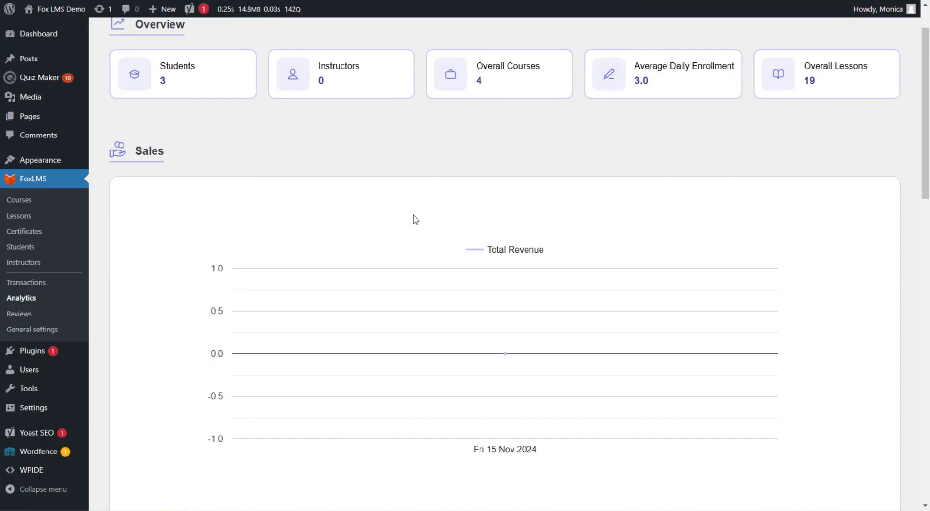
scroll(415, 220, down, 6)
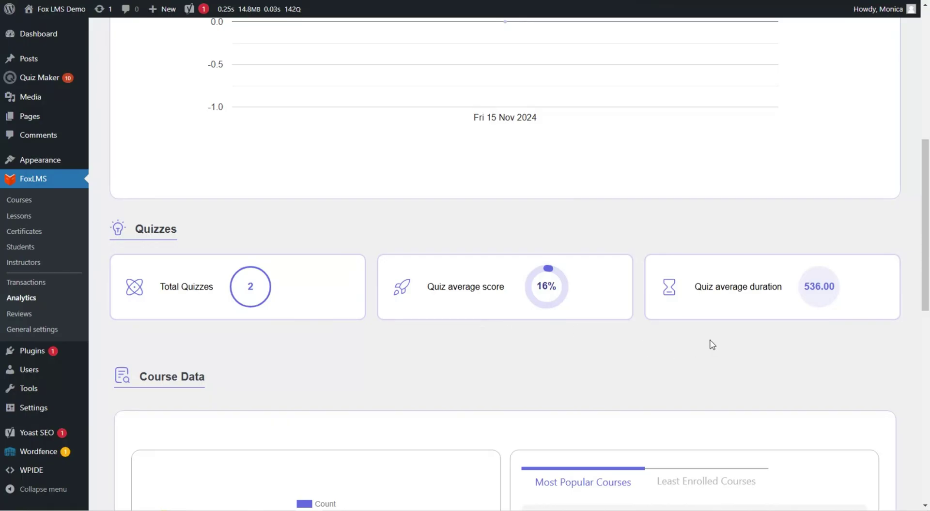
scroll(460, 253, down, 5)
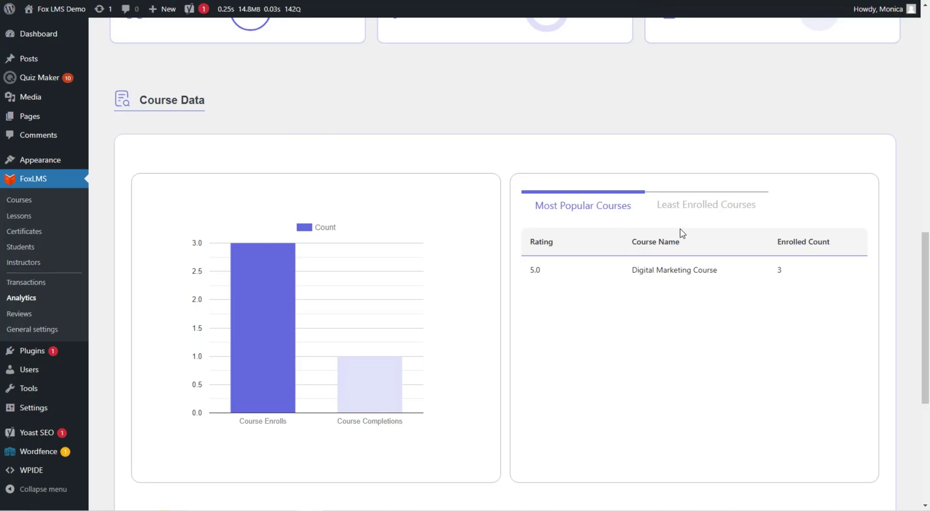
scroll(682, 233, down, 6)
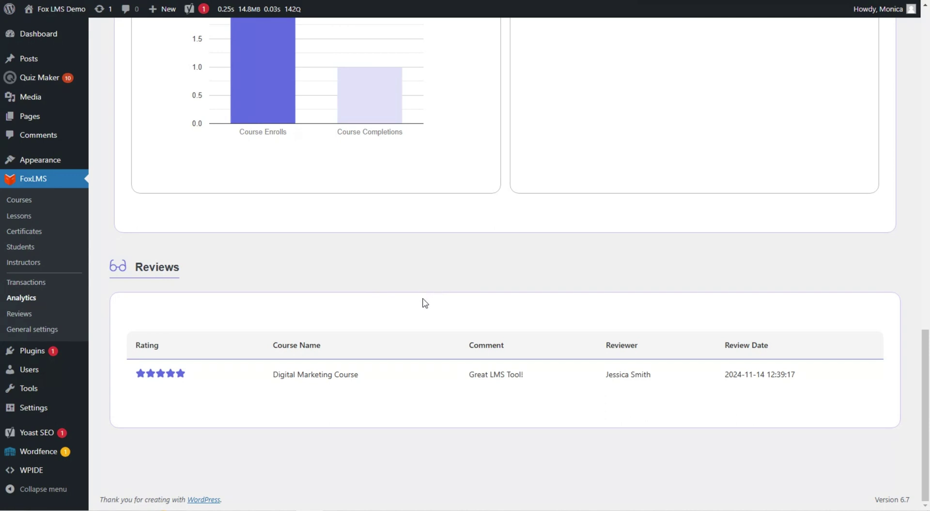
Open the FoxLMS course Reviews admin page
click(58, 316)
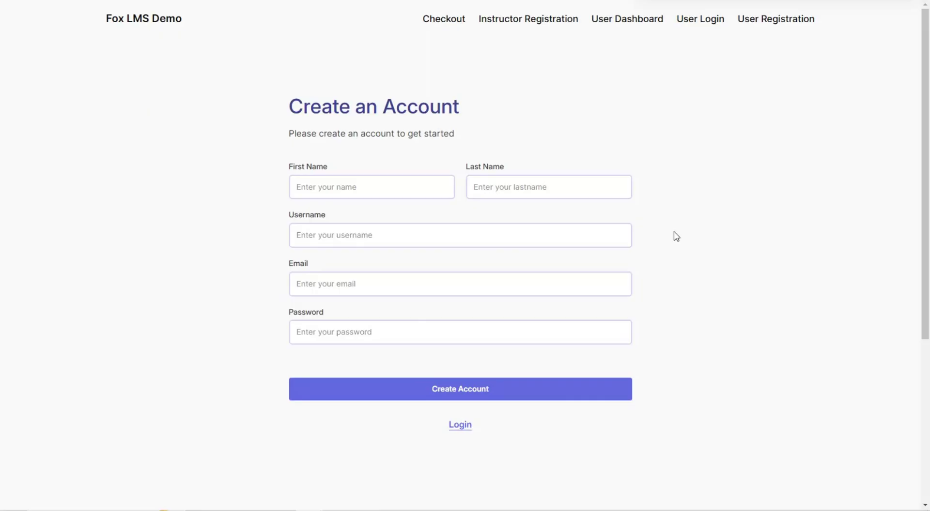
Register a new student with first name, last name, username, e-mail and password
click(372, 194)
click(486, 186)
click(427, 235)
text(Jessica)
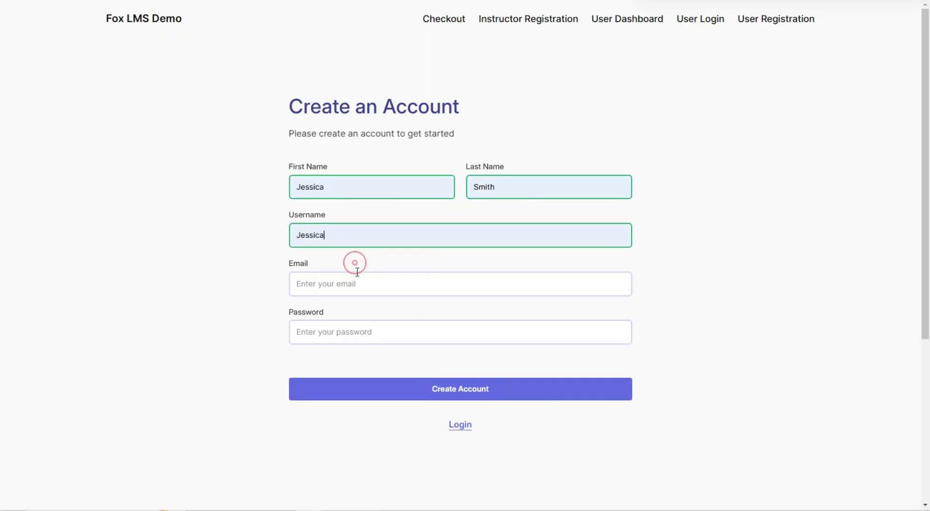
click(377, 284)
click(382, 330)
text(12345678)
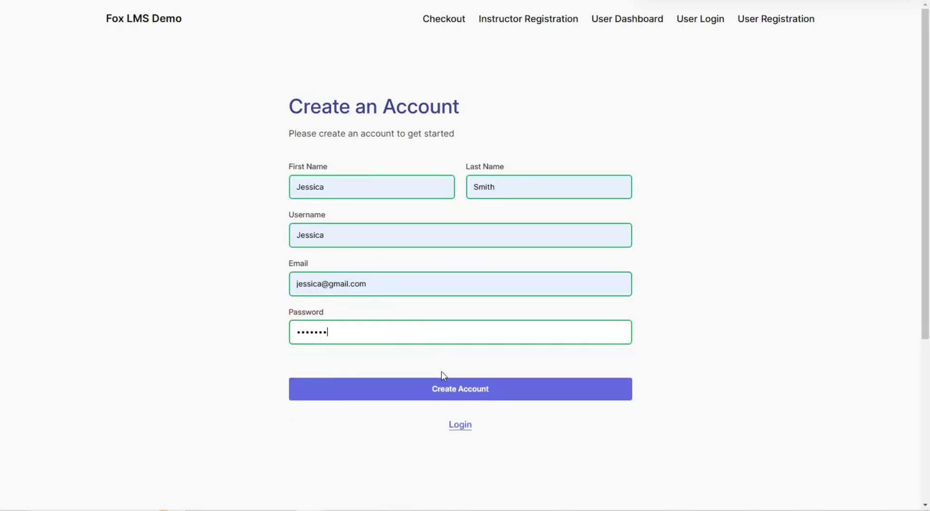
click(629, 400)
Log in with the new student's saved username and password
click(463, 188)
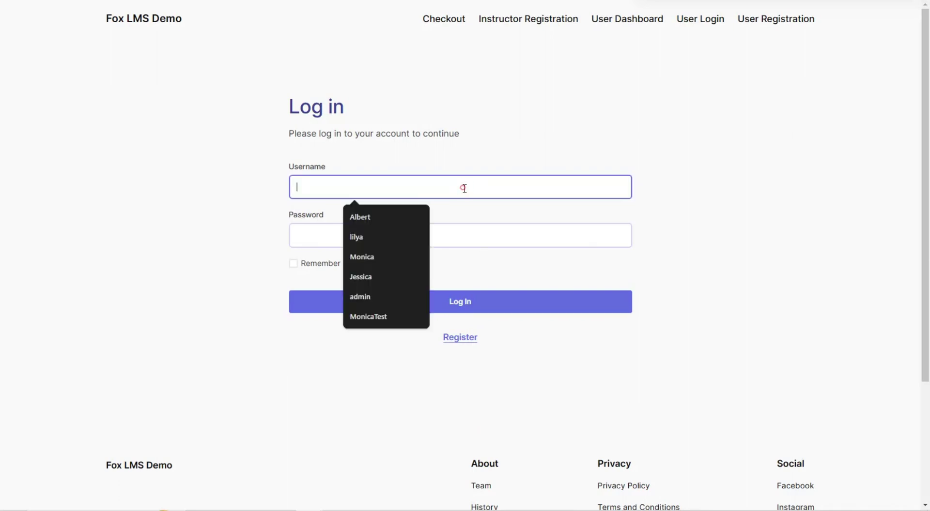
click(495, 216)
click(488, 193)
text(J)
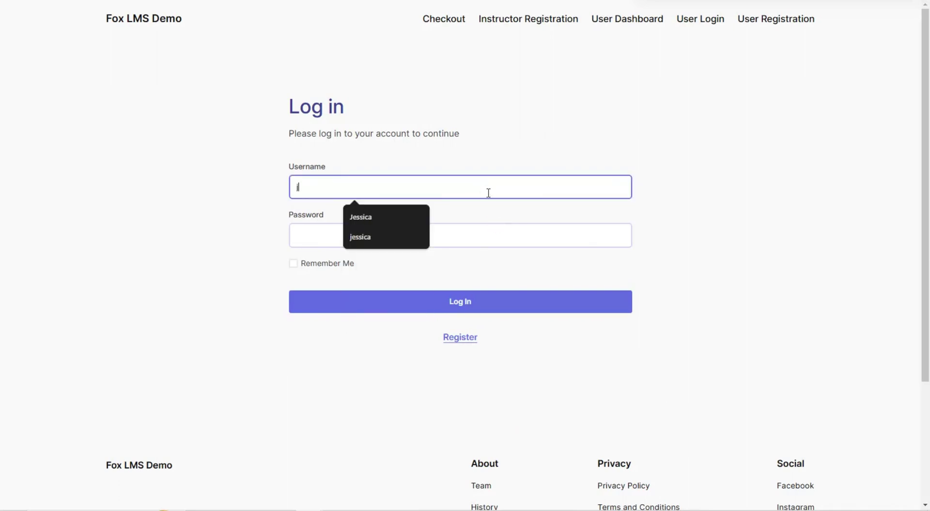
click(359, 216)
click(401, 238)
text(12345678)
click(588, 302)
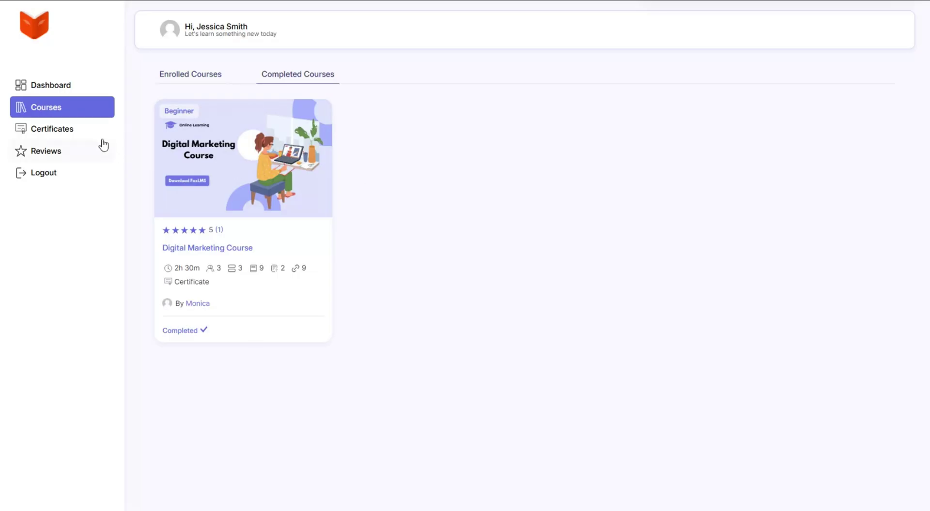
Open the student's Certificates list from the dashboard sidebar
click(90, 129)
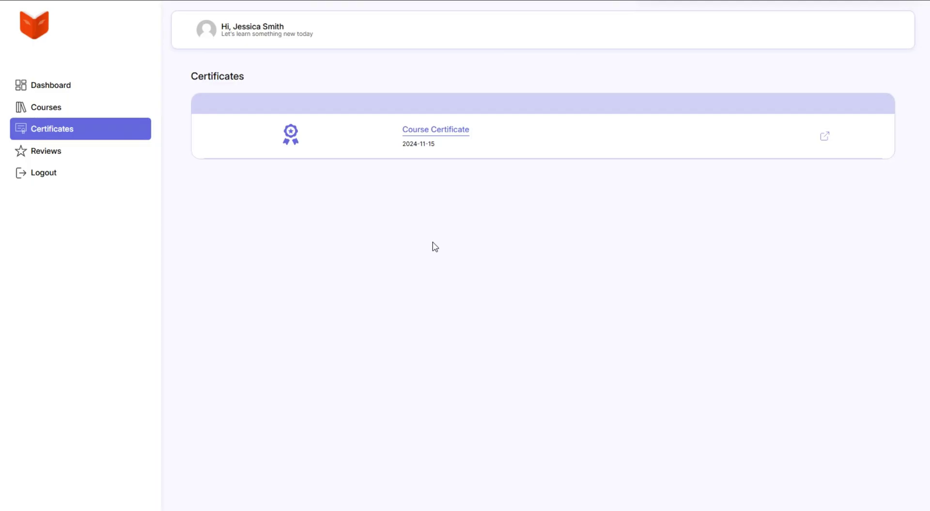
View the student's course reviews from the dashboard sidebar
click(125, 152)
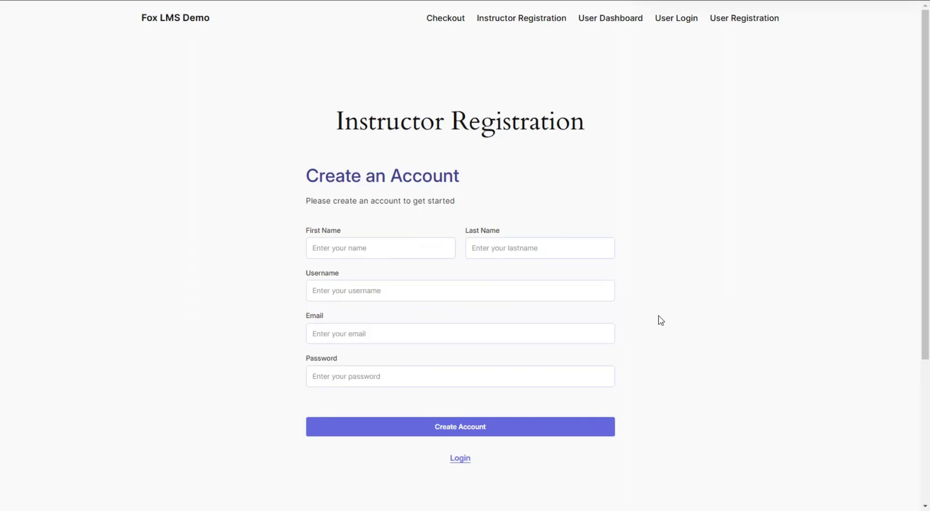
Enter the instructor's first and last name, username, e-mail and password, and create the account
key(ctrl+plus)
click(334, 281)
text(Instr)
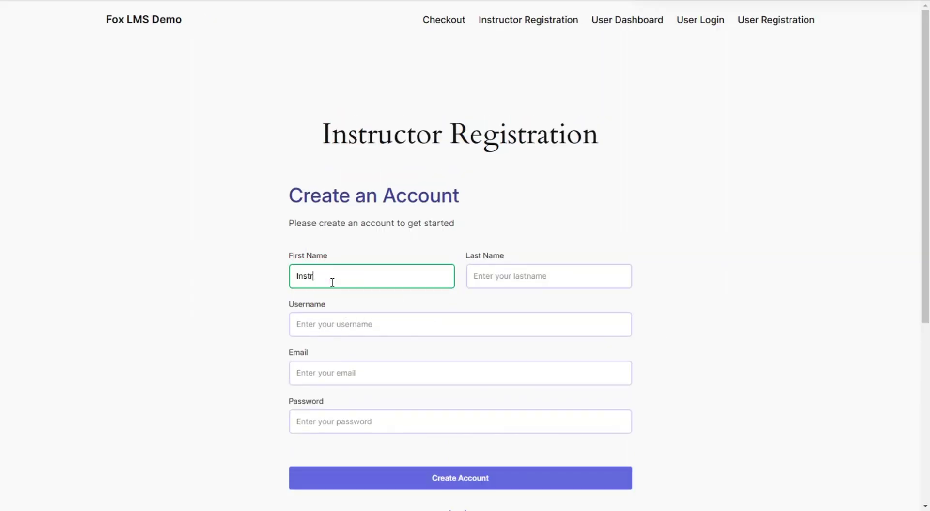
text(uctor Ann)
click(533, 277)
click(542, 305)
click(515, 325)
text(Ann)
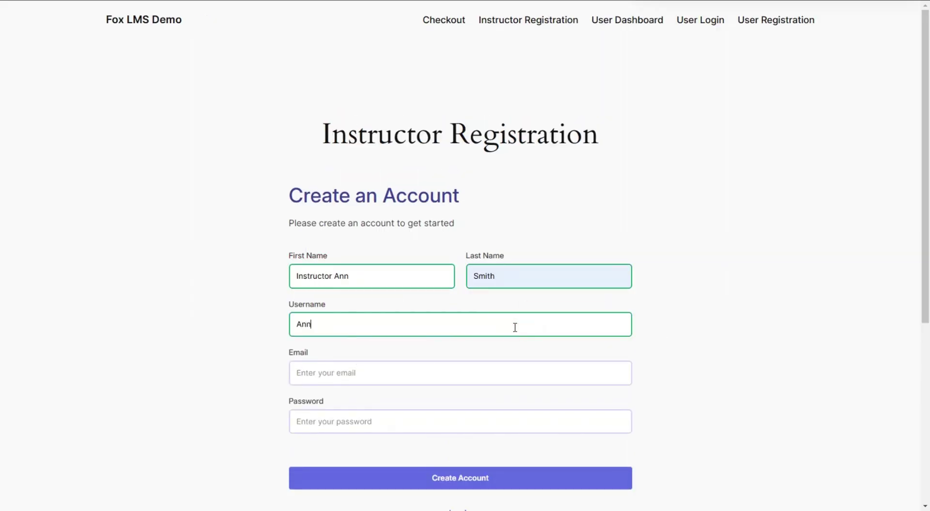
click(486, 368)
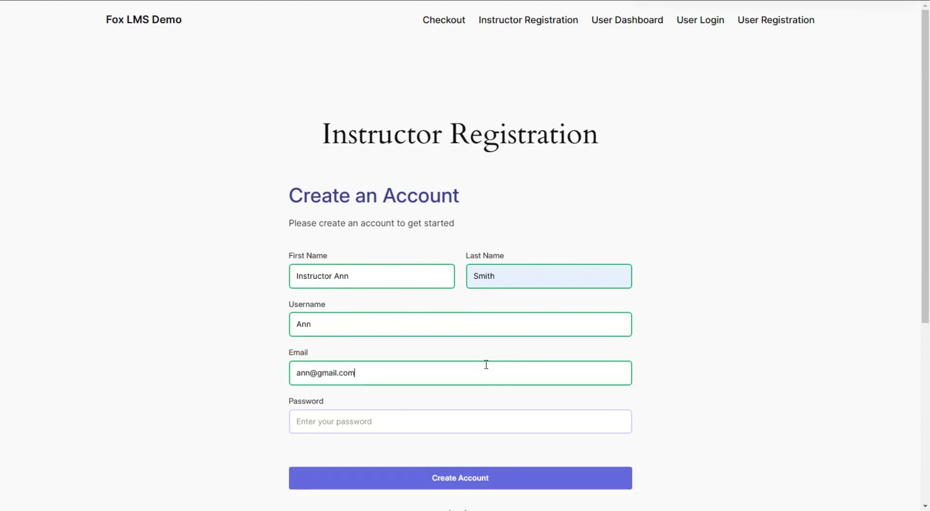
click(428, 420)
text(password123)
click(459, 483)
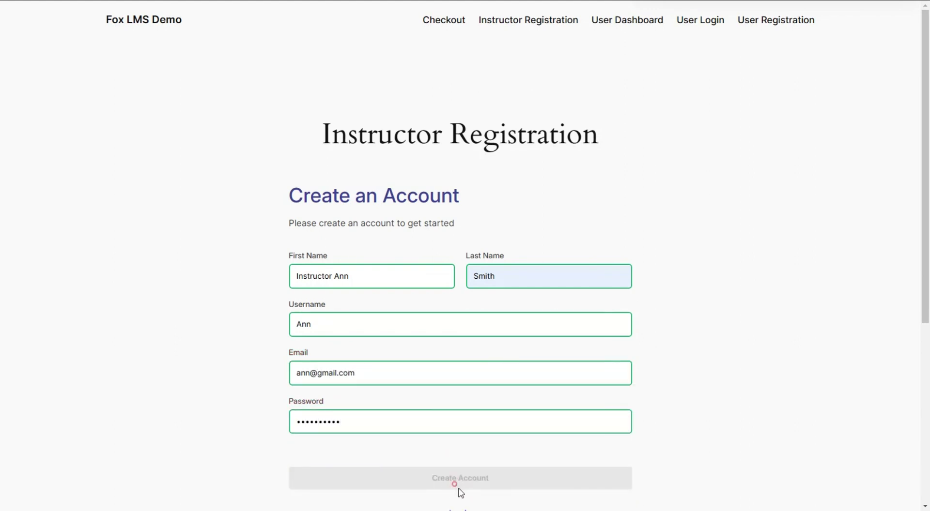
Log in with the new instructor's username and password
click(332, 182)
text(Ann)
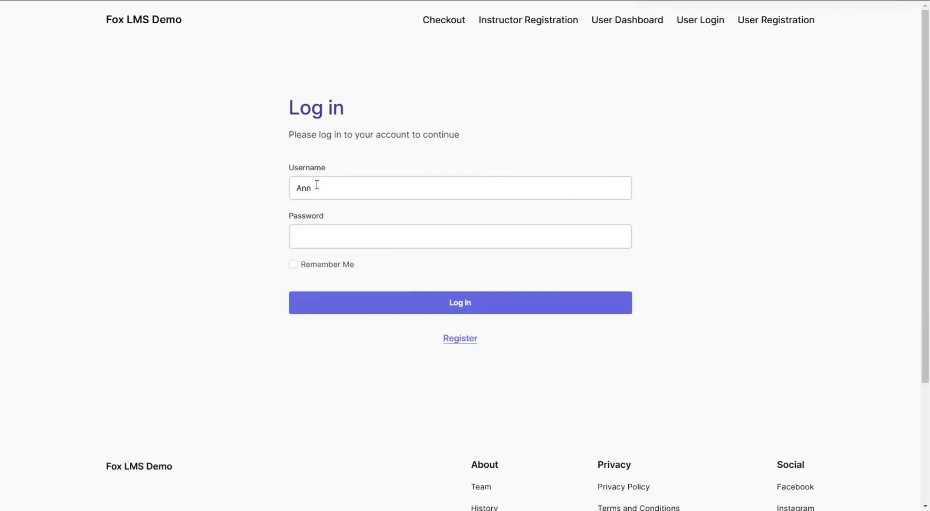
click(328, 236)
text(password123)
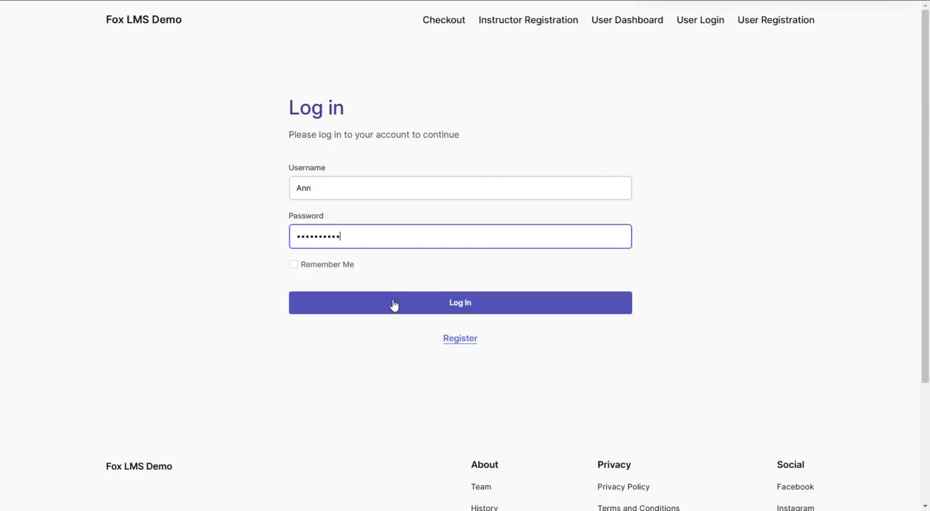
click(394, 304)
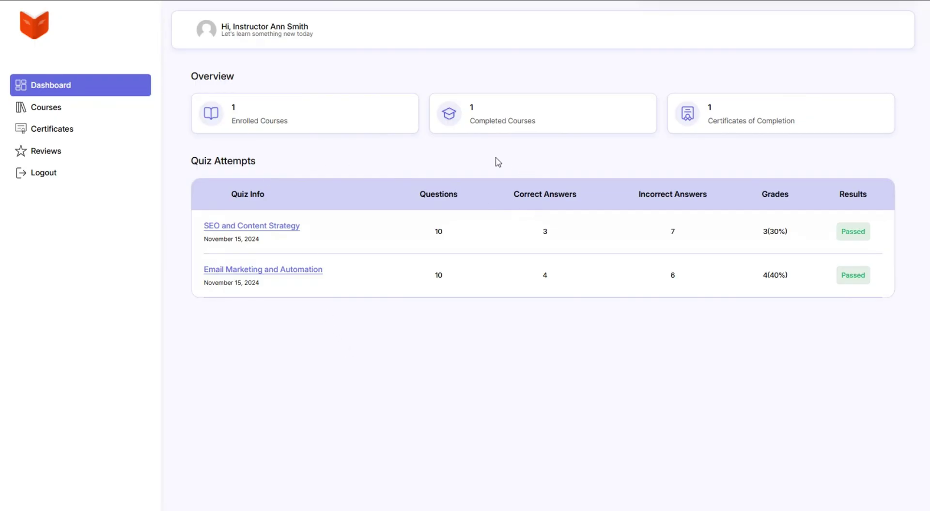
Browse the instructor's enrolled courses, certificates and reviews pages
click(58, 98)
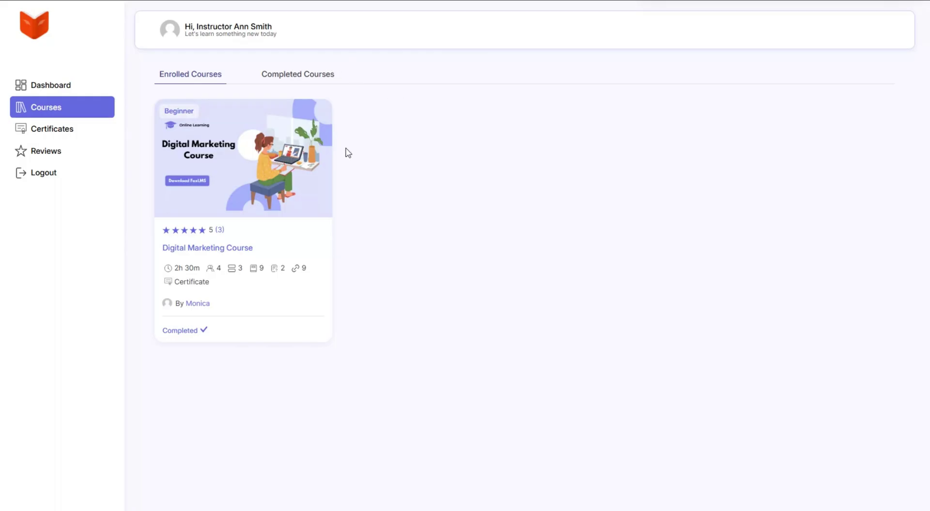
click(62, 128)
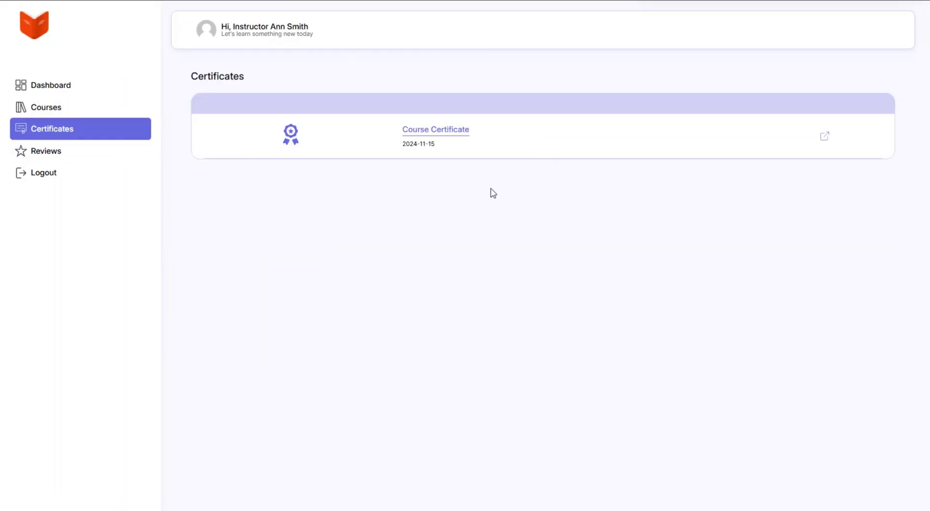
click(119, 155)
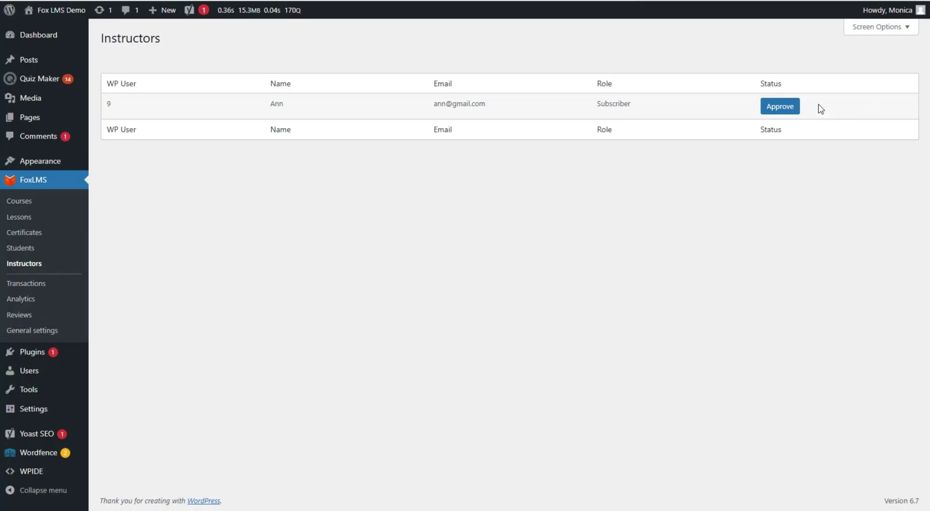
Approve the pending instructor application, giving them the Fox Instructor role
click(789, 108)
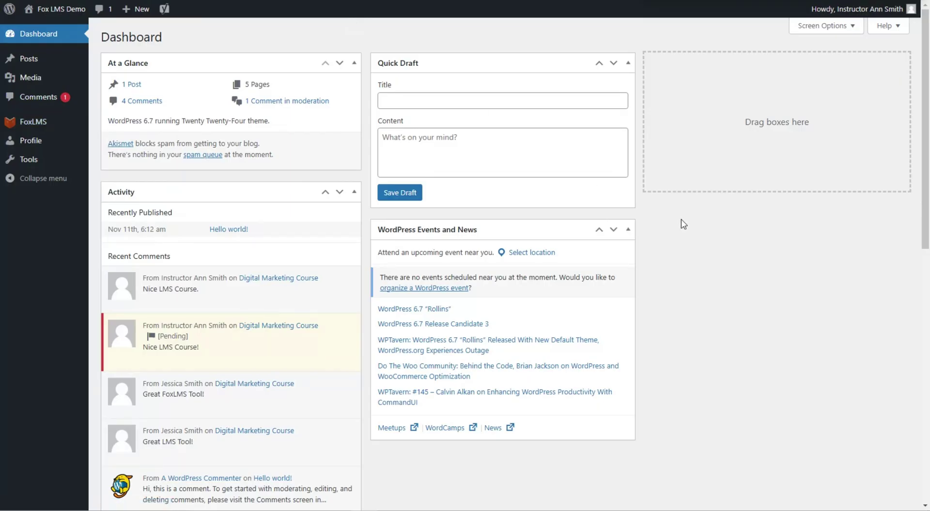
Open the instructor's FoxLMS Courses list, which shows no courses
click(48, 123)
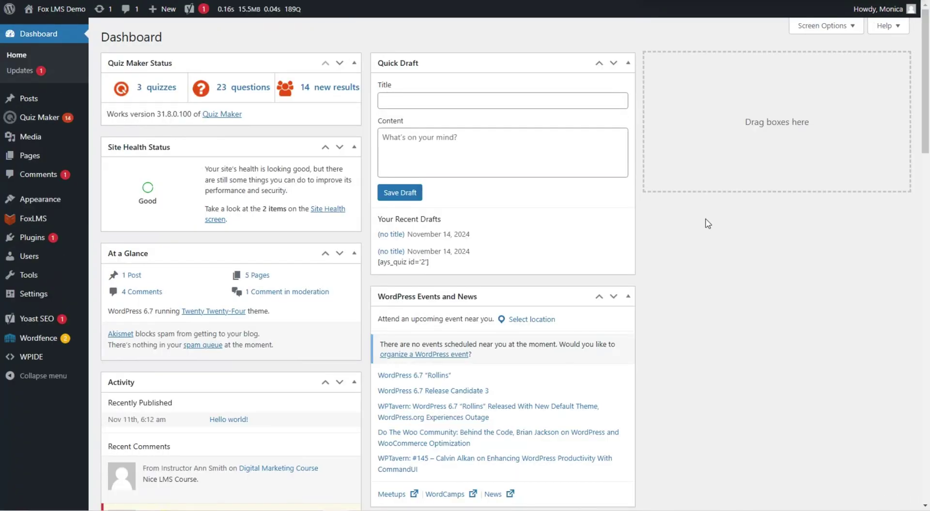
Add Fox Instructor to both Quiz Maker menu-access and quiz-data roles, then save
mouse_move(68, 122)
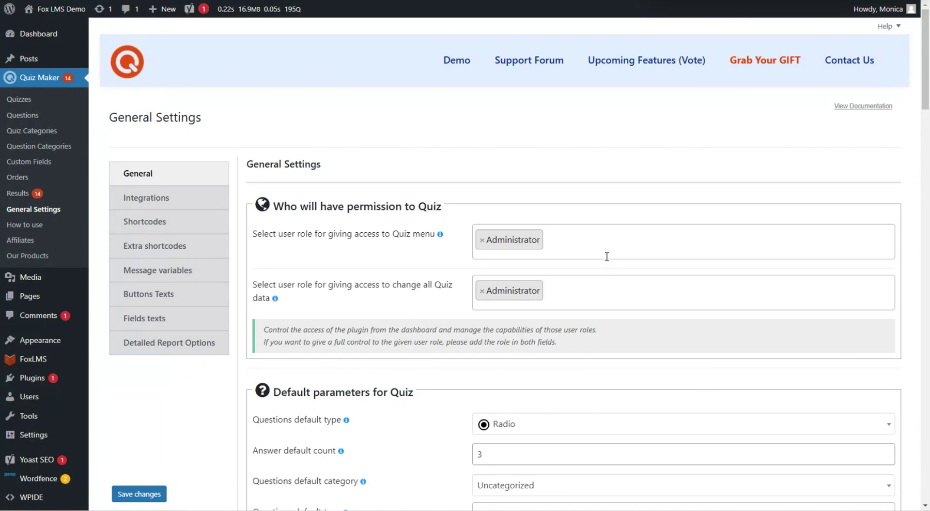
click(587, 241)
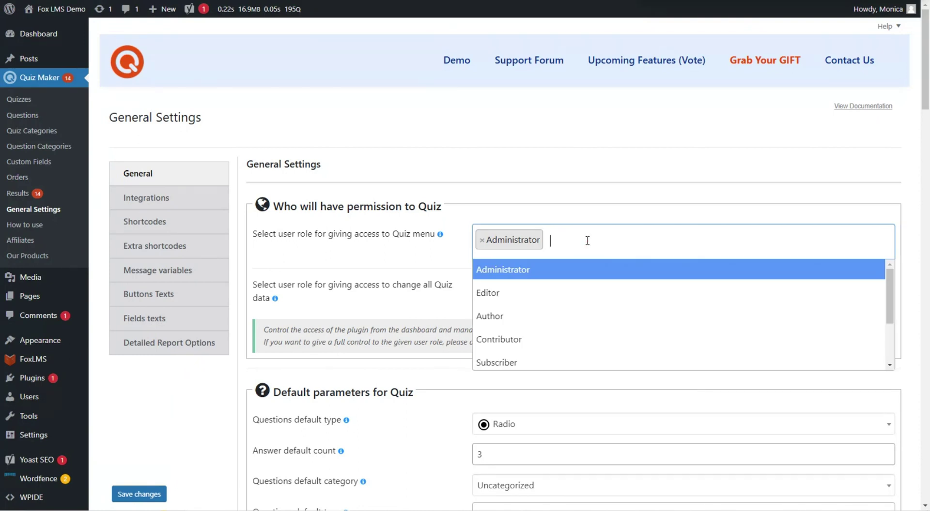
text(fox)
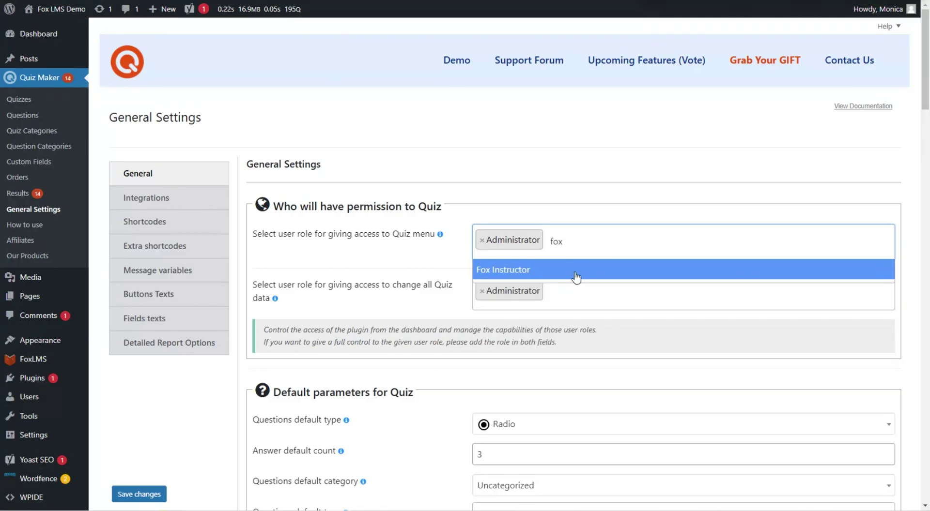
click(576, 277)
click(576, 278)
text(fox)
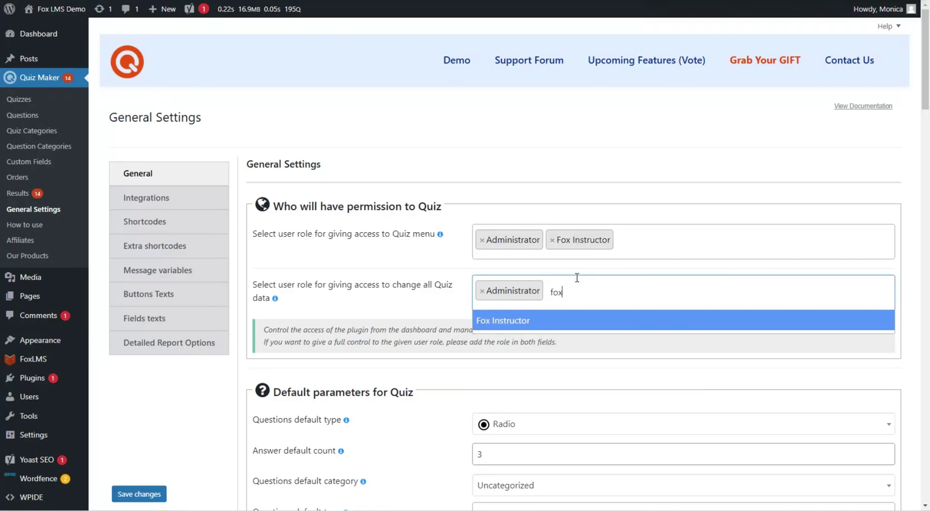
click(582, 326)
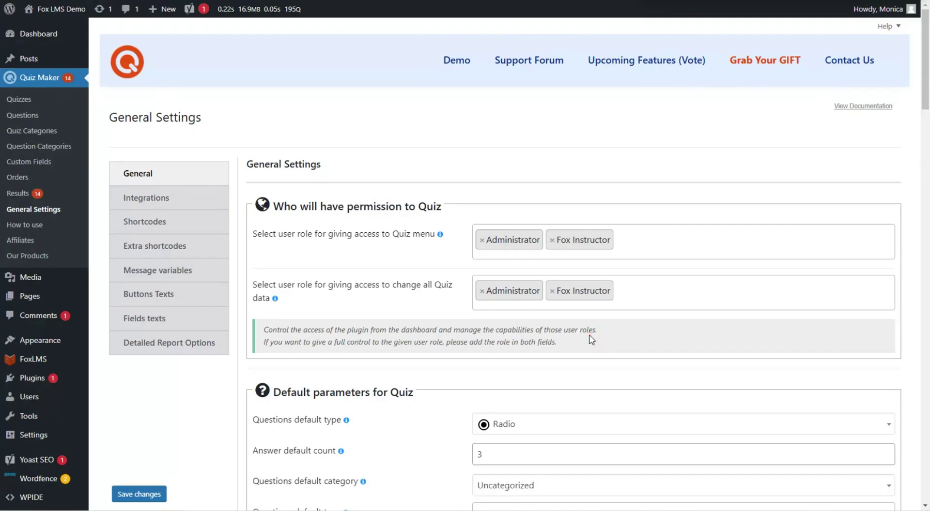
click(133, 498)
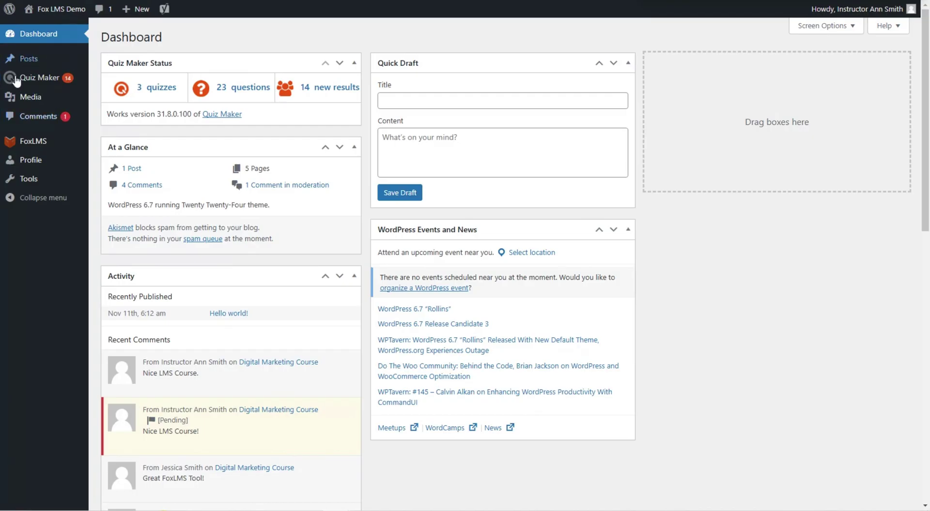
Log in with the other account to reach its WordPress Dashboard
mouse_move(62, 79)
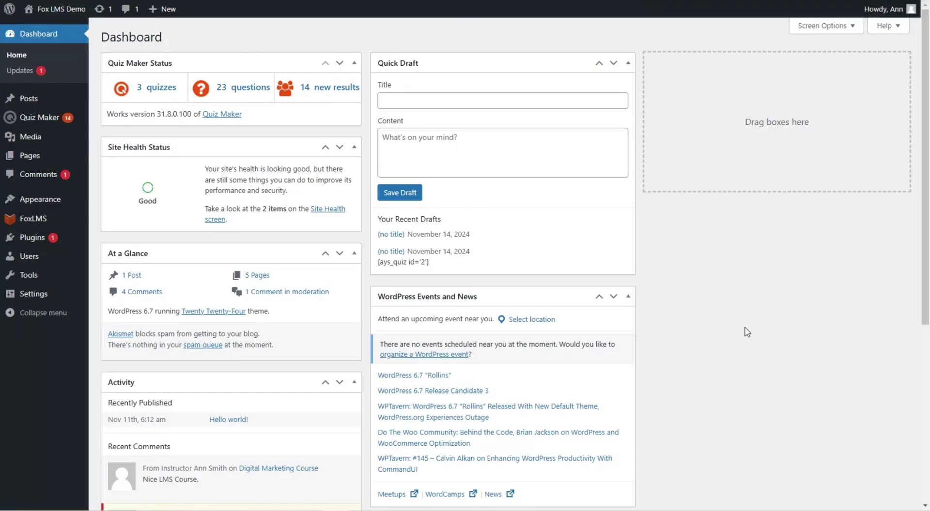
Start a new post and title it 'Courses'
mouse_move(29, 98)
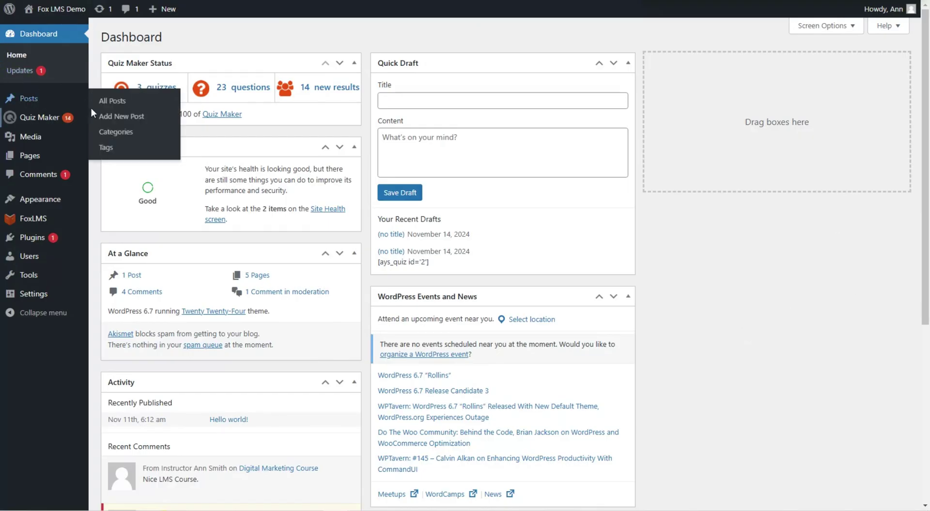
click(130, 117)
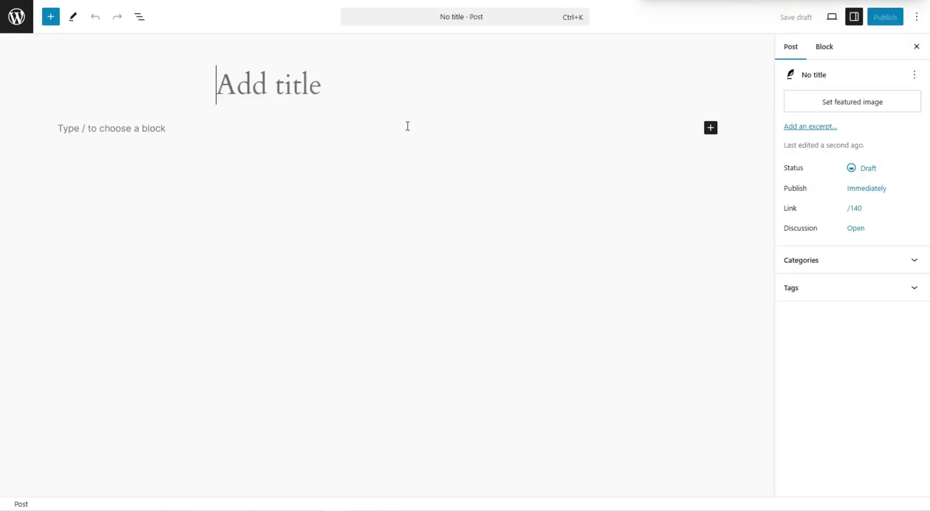
click(393, 100)
text(C)
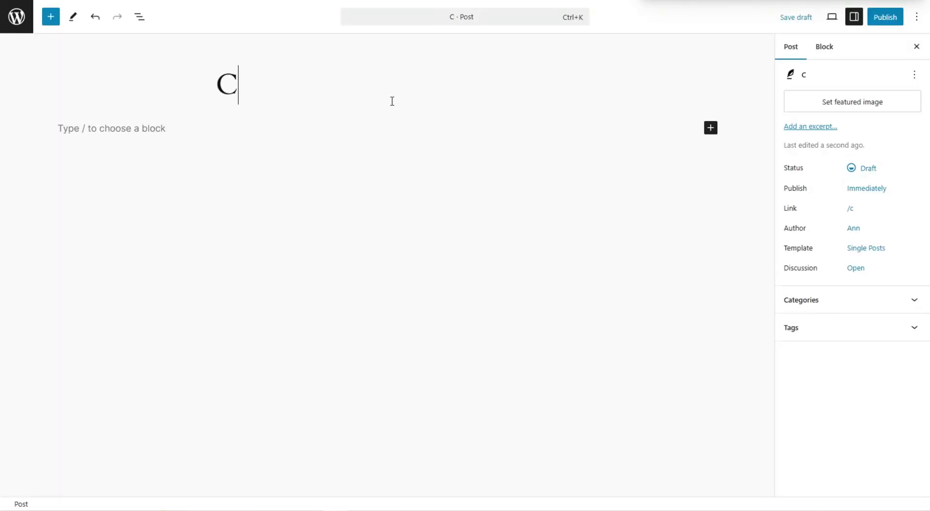
text(ourses)
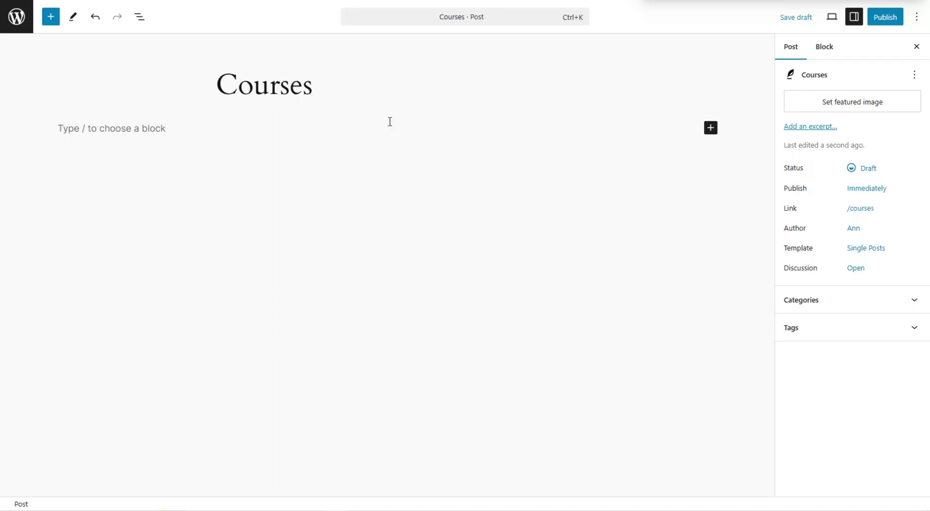
click(395, 128)
Insert a FoxLMS Course Grid block found by searching 'fox'
click(712, 129)
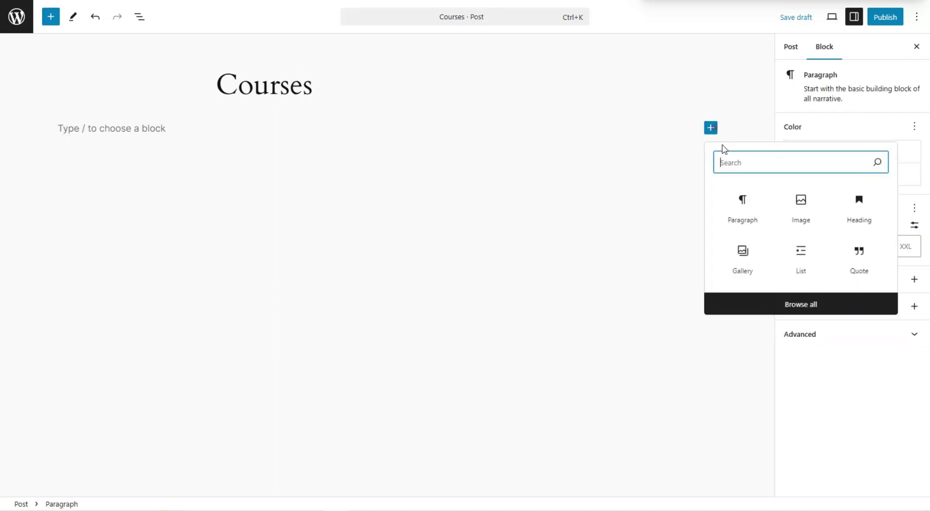
text(fox)
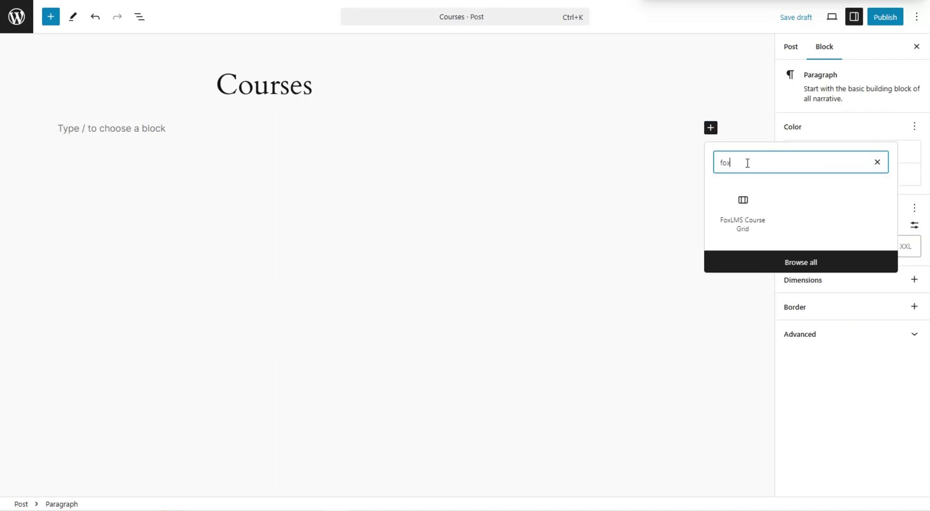
click(741, 221)
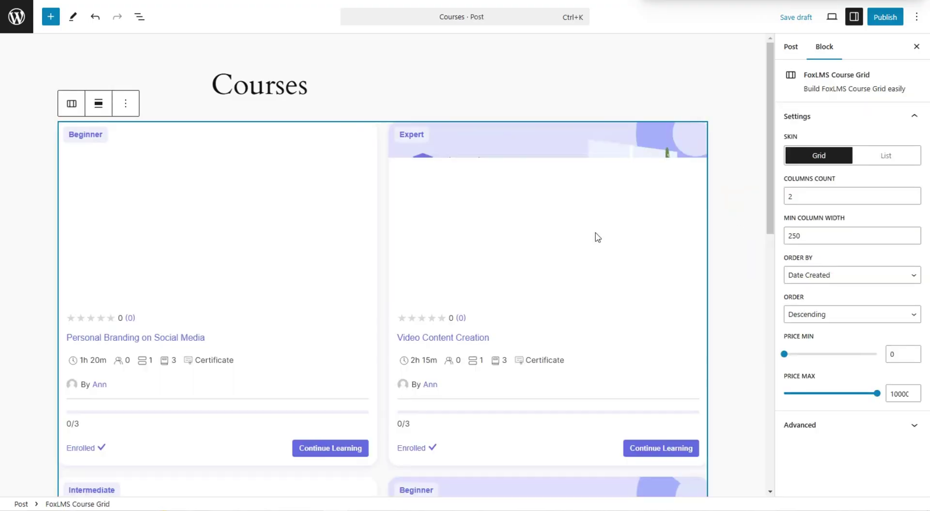
Set the Course Grid's Columns Count to 4 and begin publishing the Courses post
scroll(405, 112, down, 7)
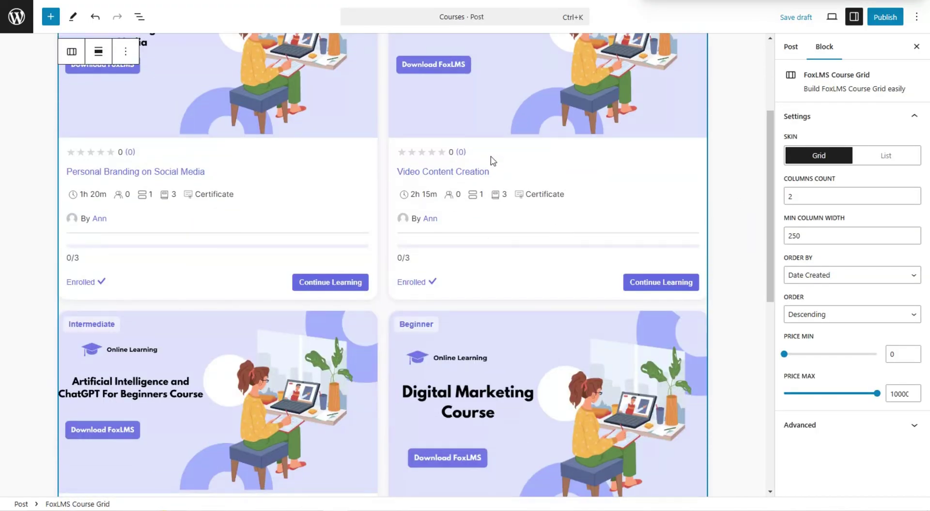
scroll(519, 199, down, 4)
scroll(546, 235, up, 10)
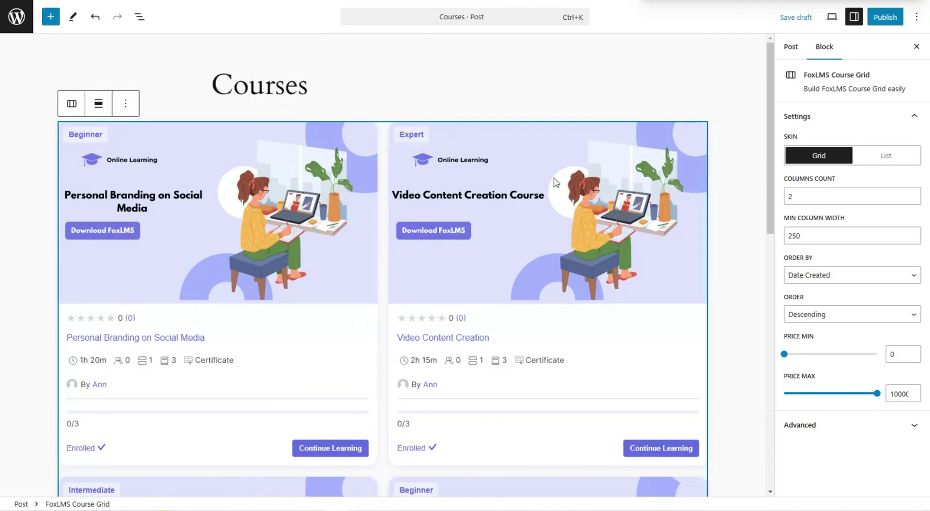
double_click(788, 196)
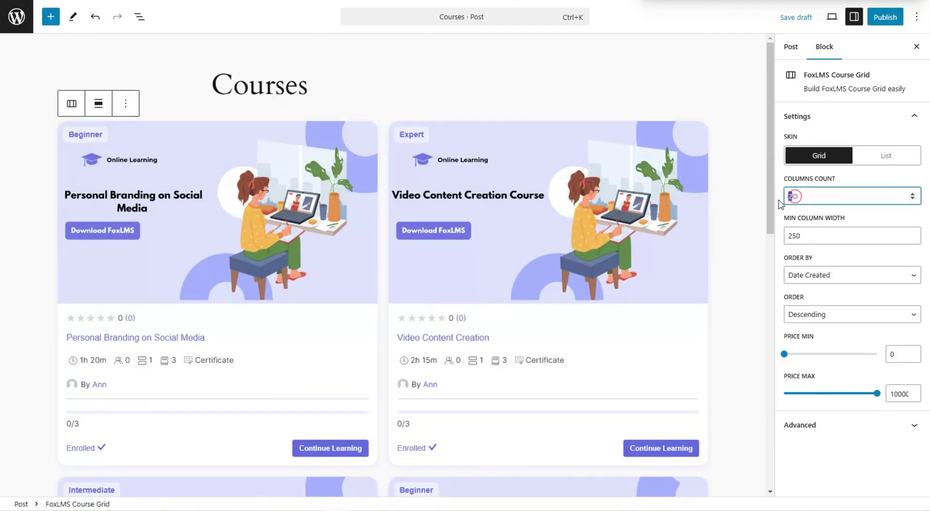
text(4)
click(715, 188)
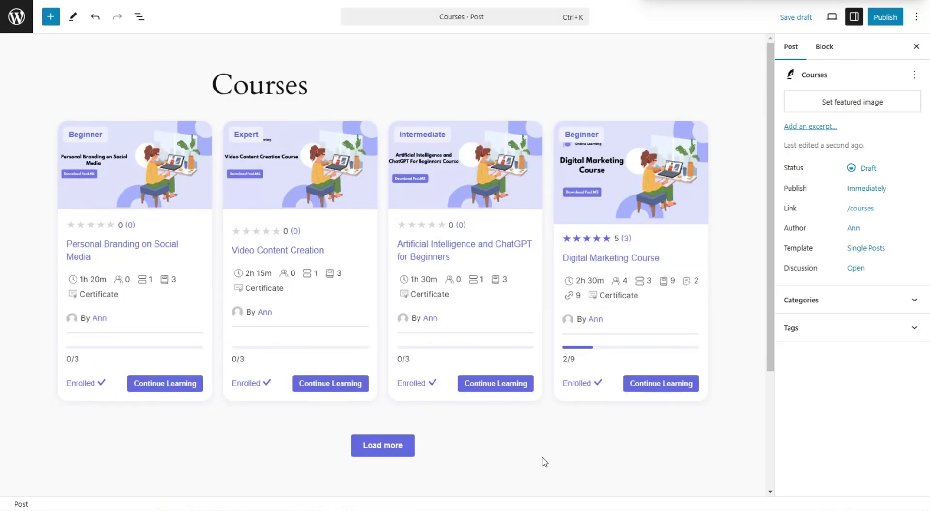
click(894, 17)
click(894, 17)
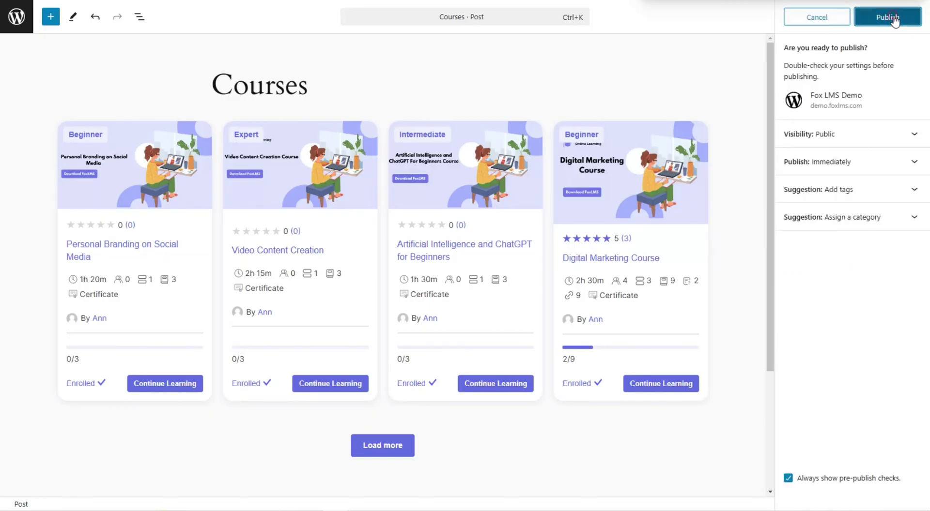